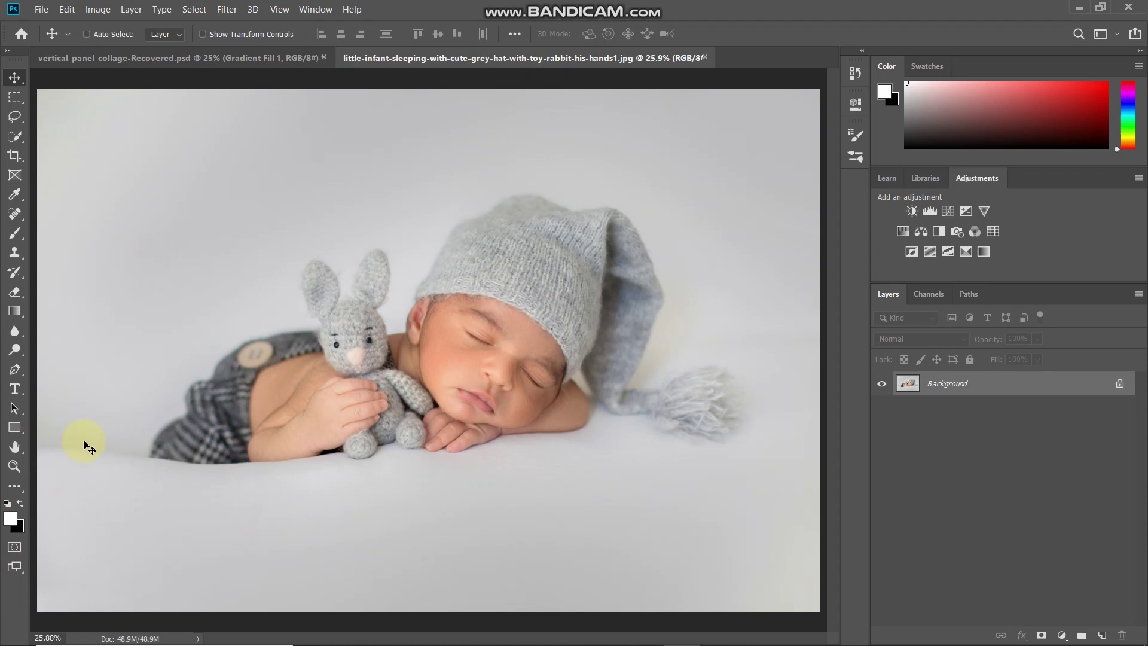
- Choose the Rectangle tool with a magenta swatch fill and No Color stroke
drag(14, 427, 52, 430)
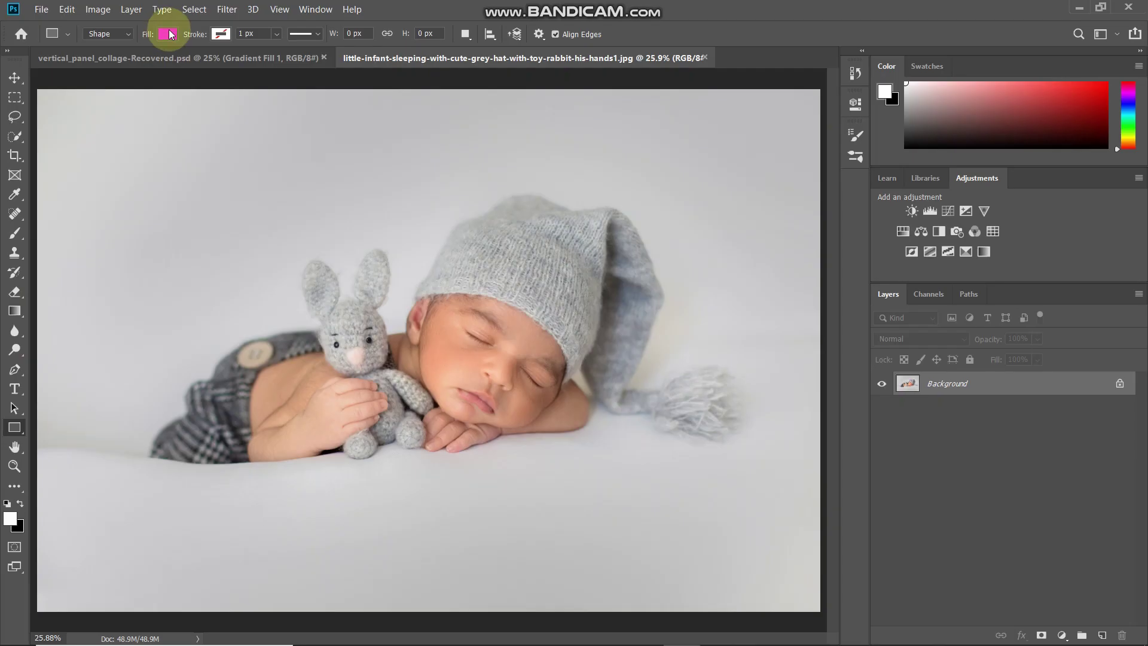
click(167, 35)
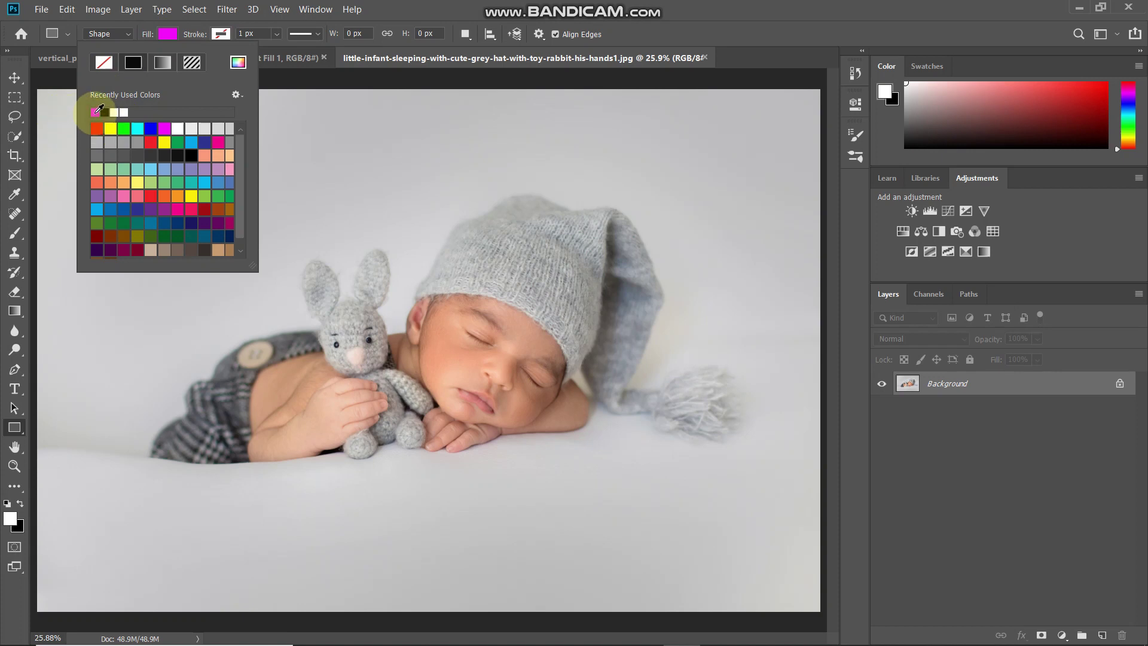
click(171, 33)
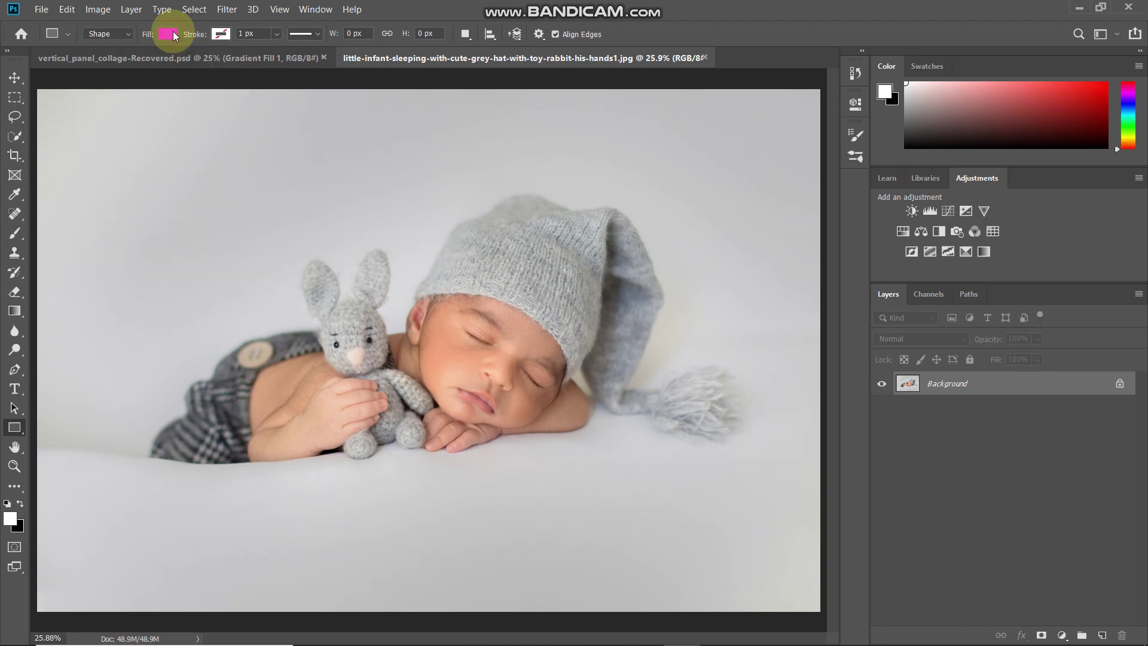
click(223, 36)
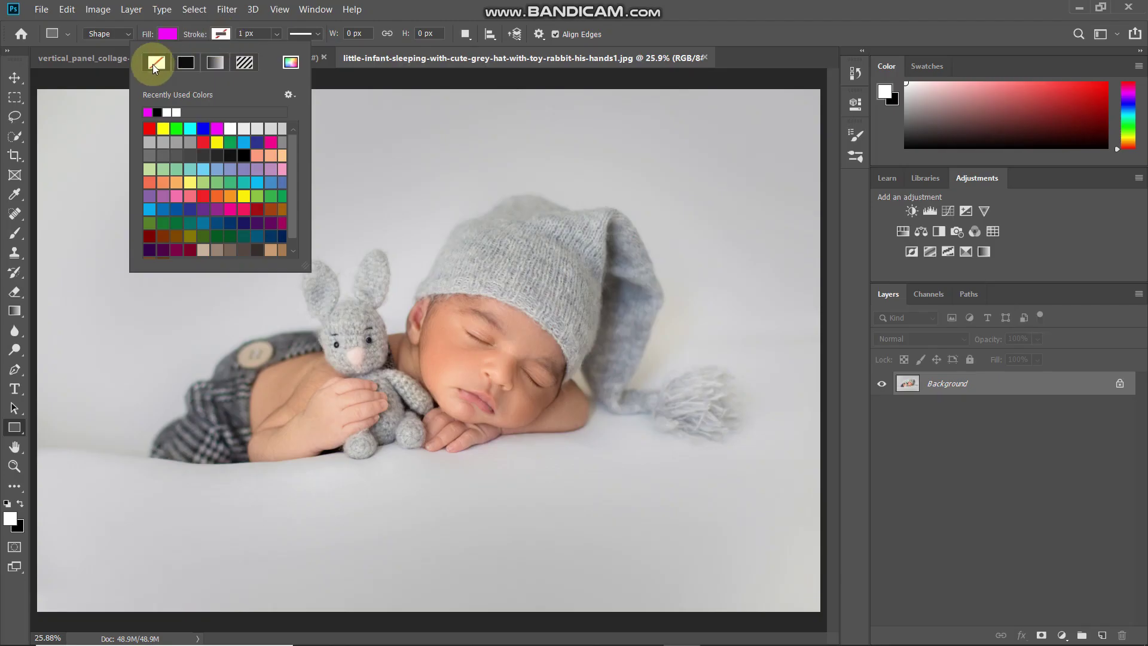
click(153, 63)
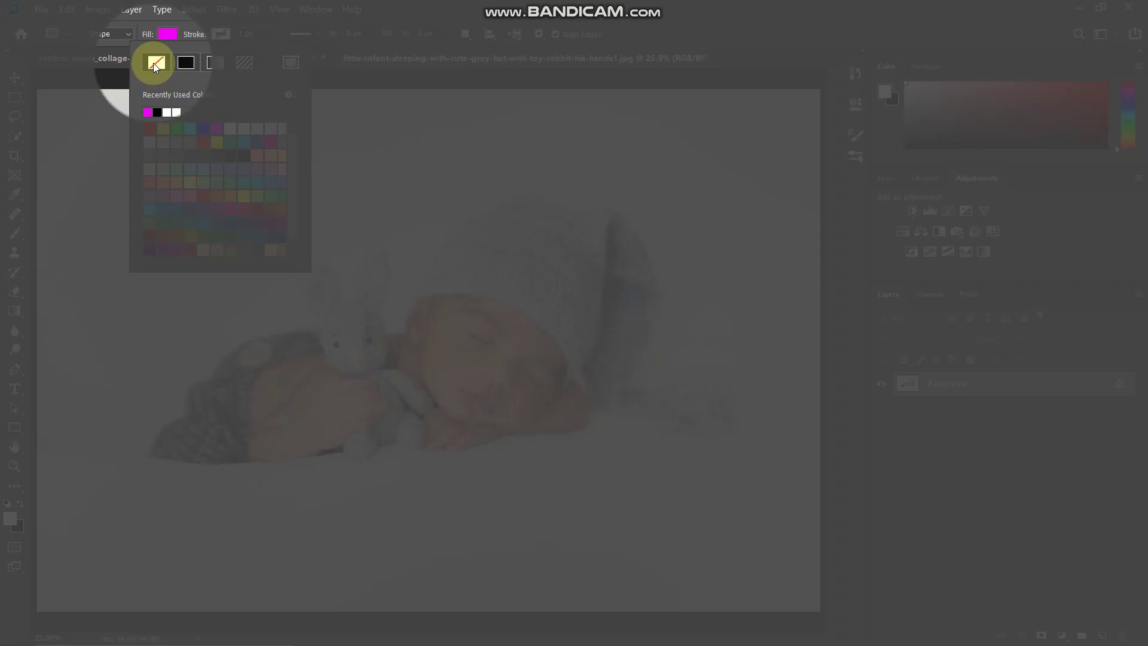
click(218, 35)
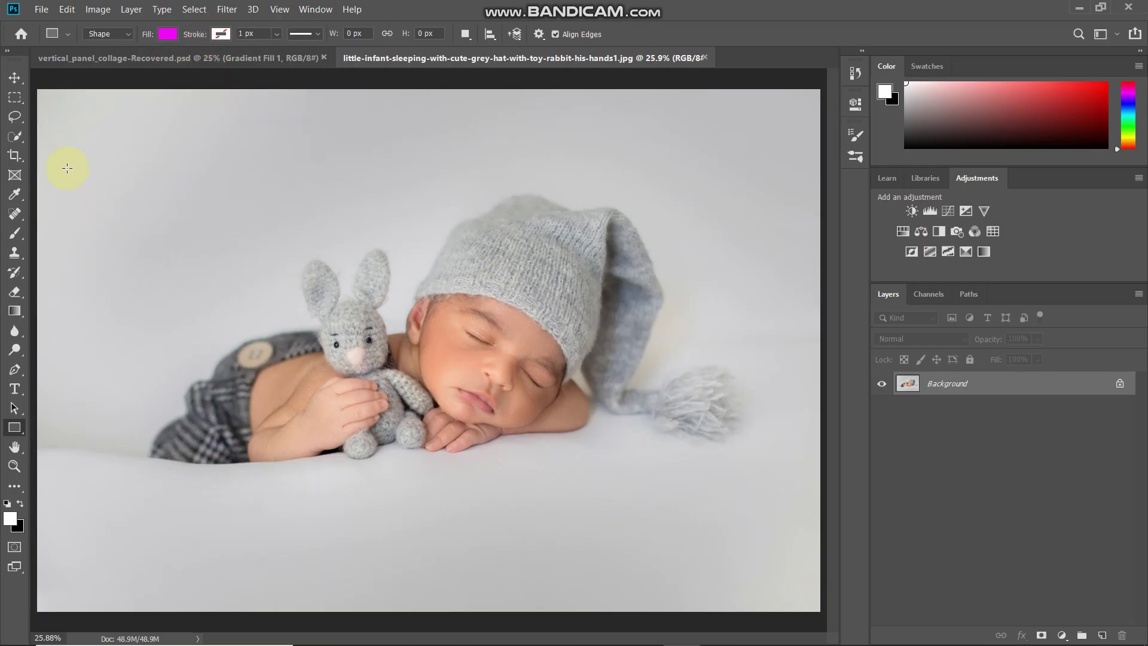
- Create a 450 × 2350 px magenta rectangle near the photo's left edge
click(85, 183)
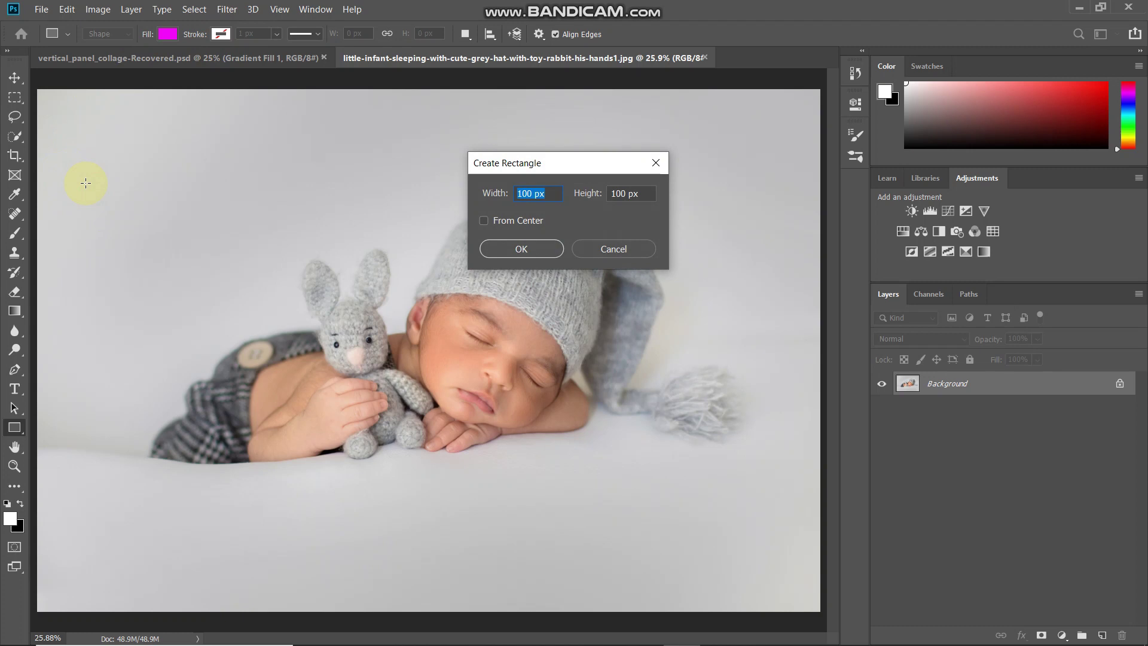
key(BackSpace)
key(Tab)
text(2350)
click(513, 246)
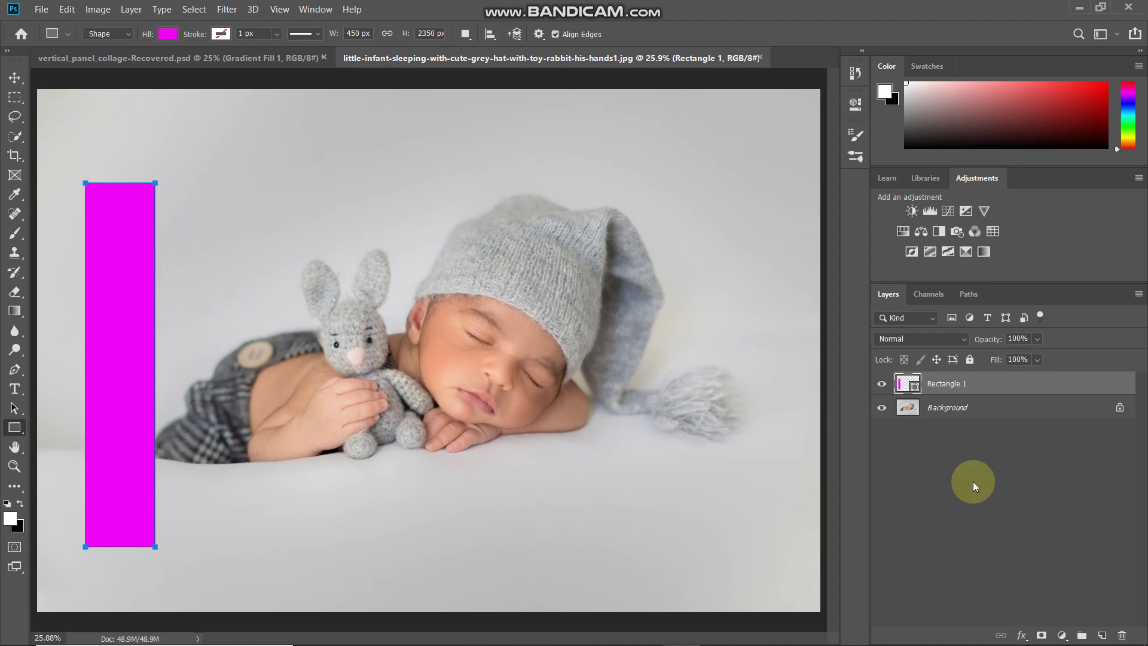
click(1022, 636)
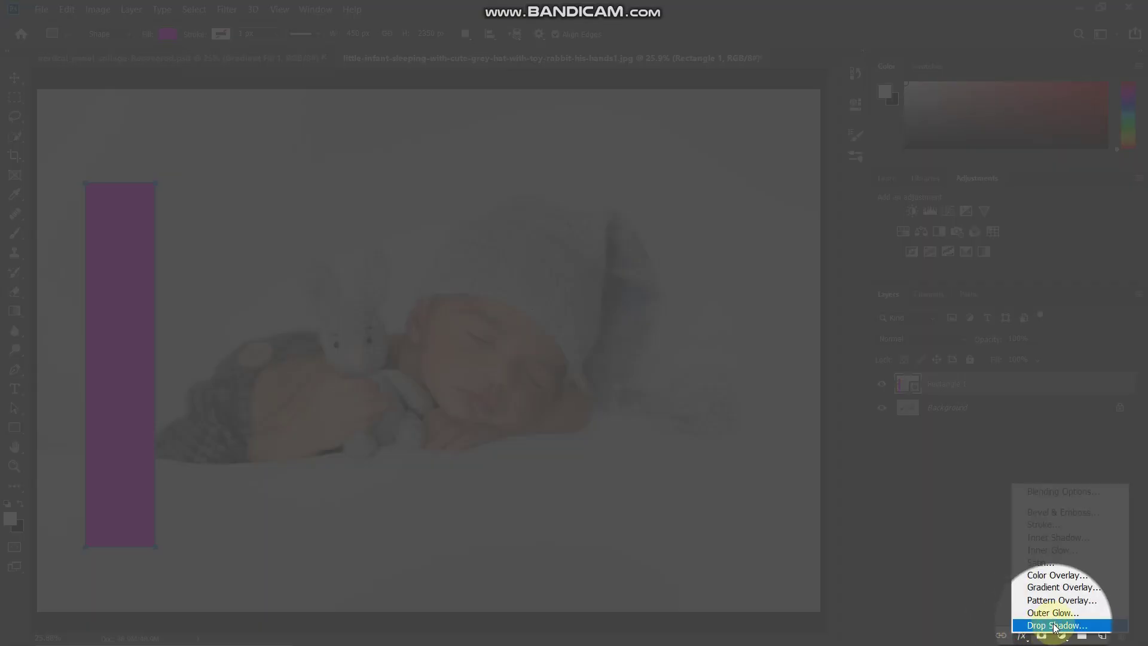
- Add a black Multiply drop shadow: 75% opacity, 0° angle, 15 px distance, 0 spread, 50 px size
click(1056, 625)
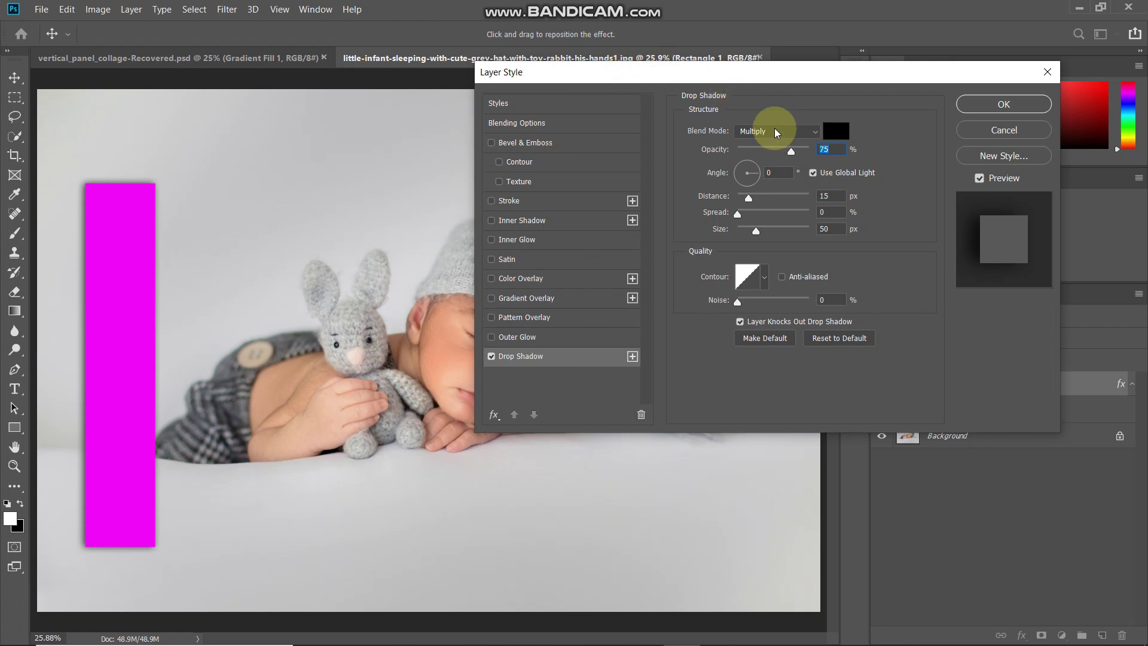
click(840, 130)
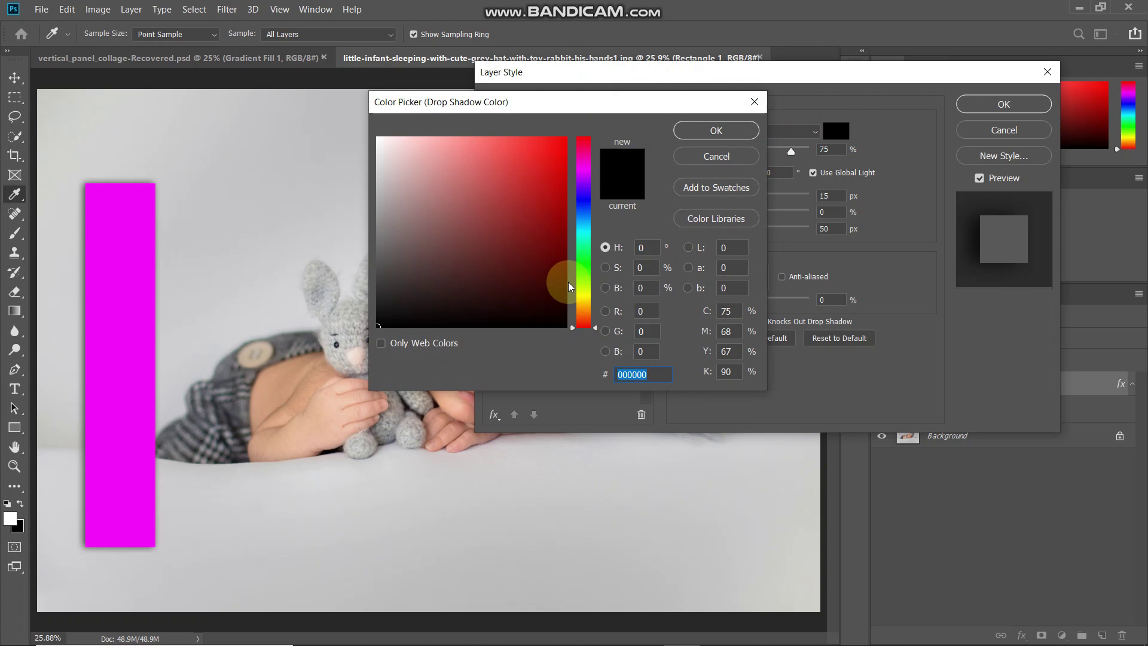
click(730, 131)
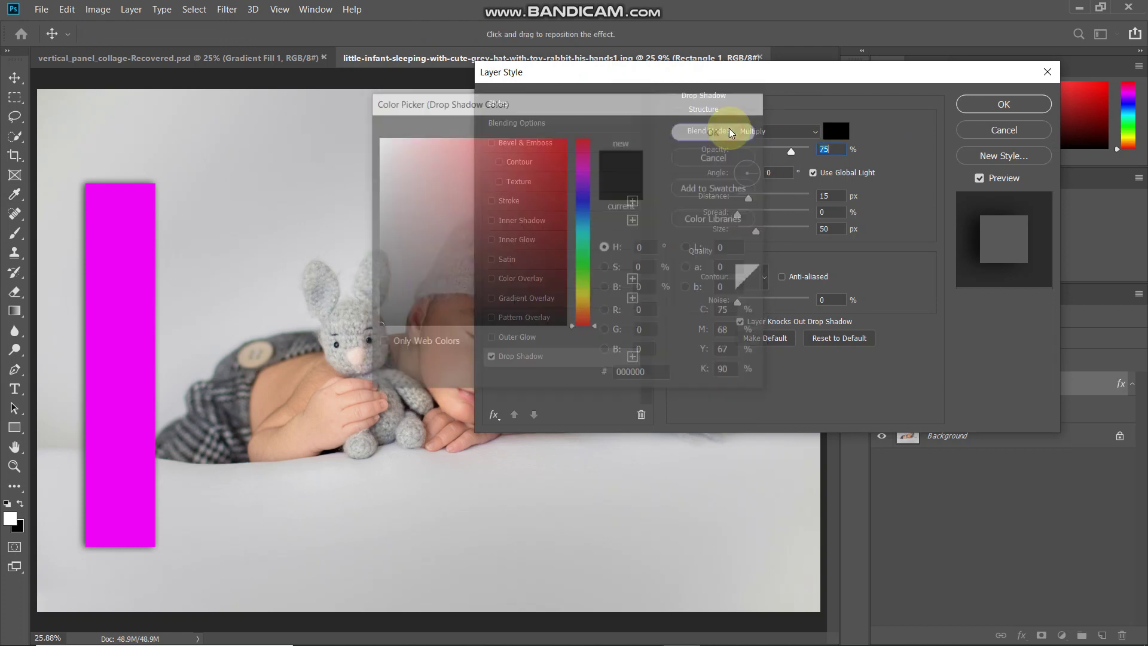
click(838, 148)
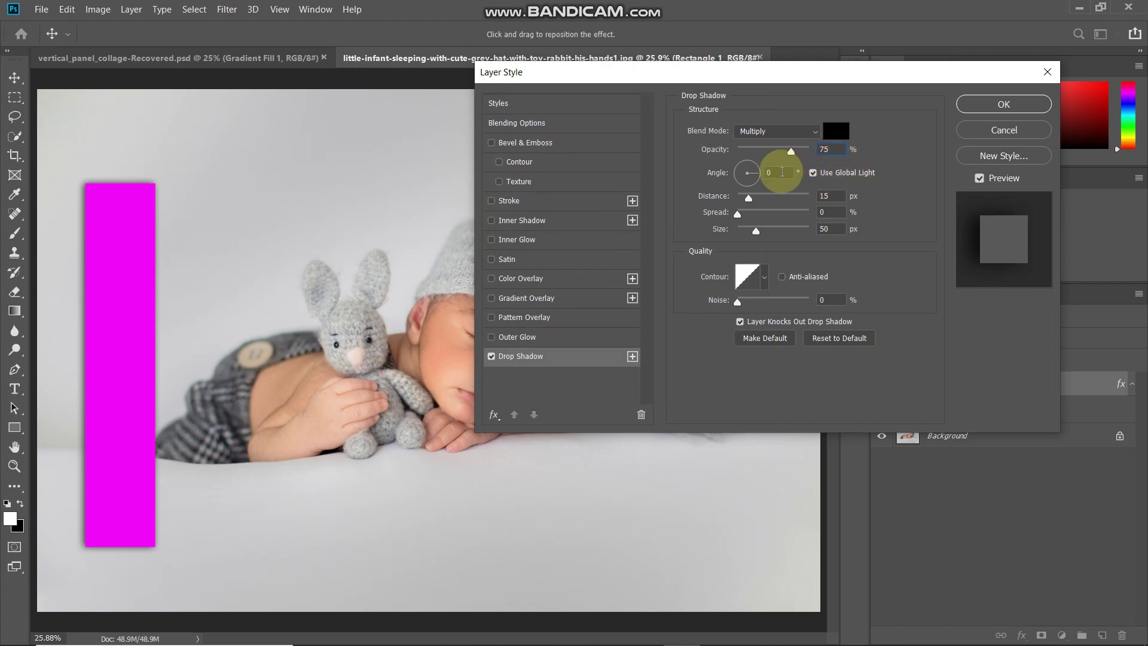
click(782, 172)
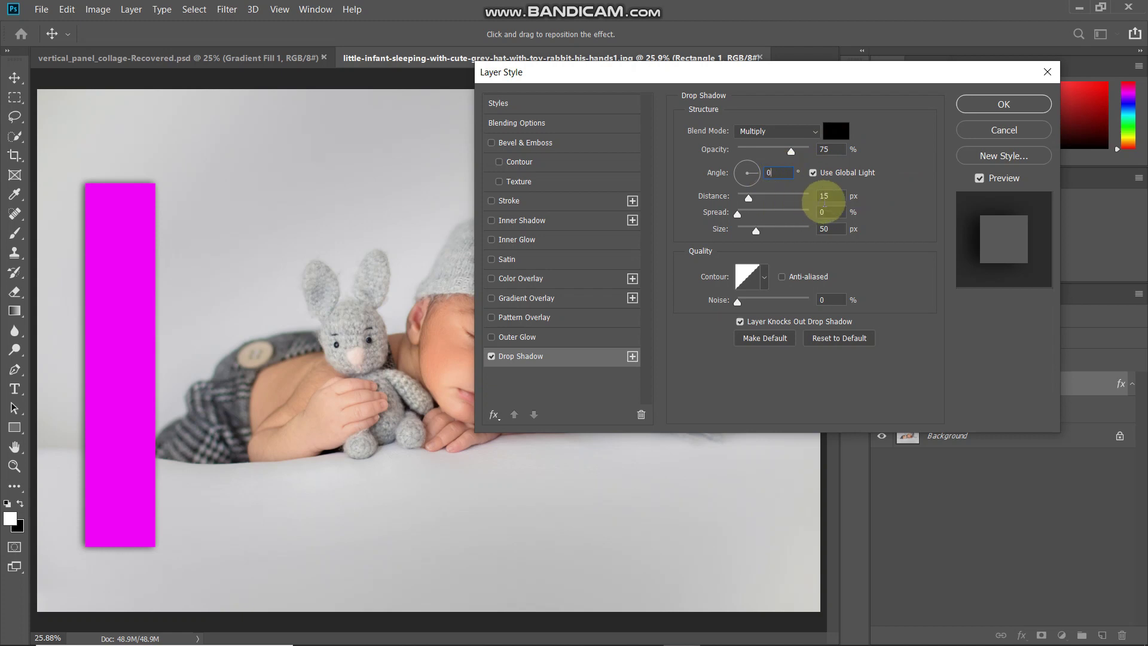
click(833, 196)
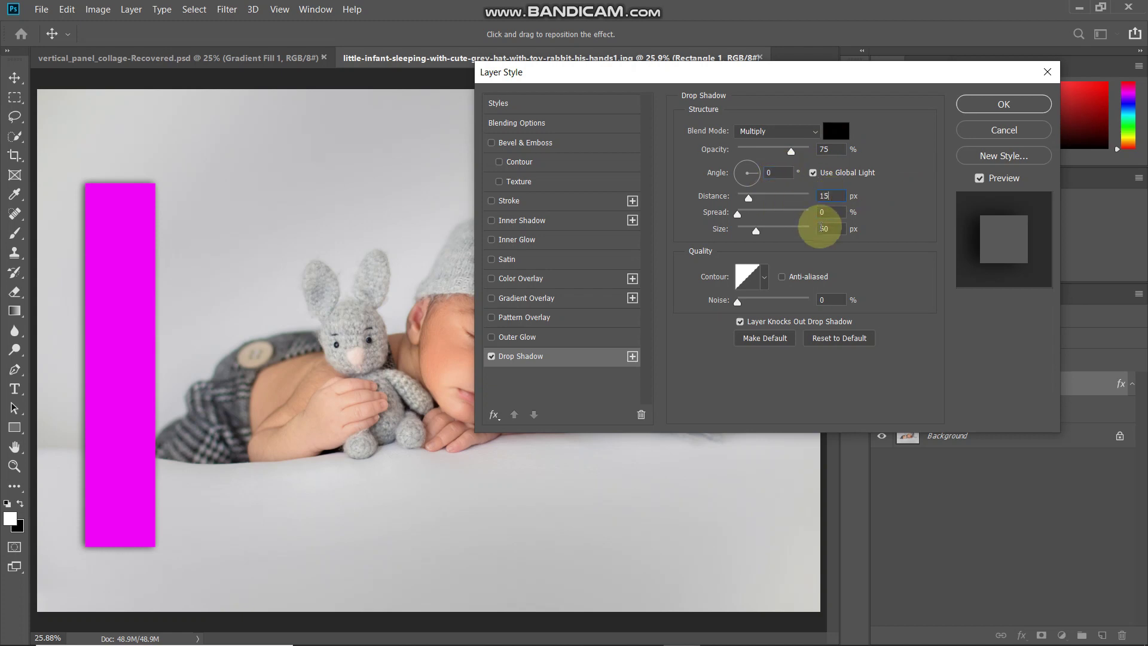
click(824, 212)
click(835, 228)
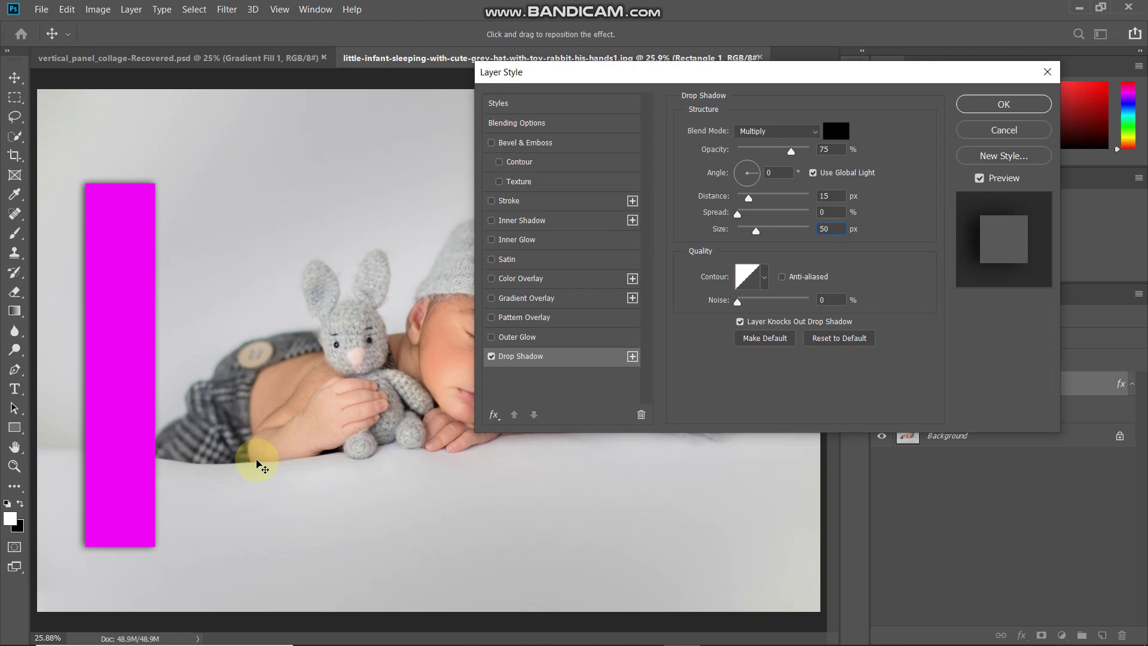
click(492, 356)
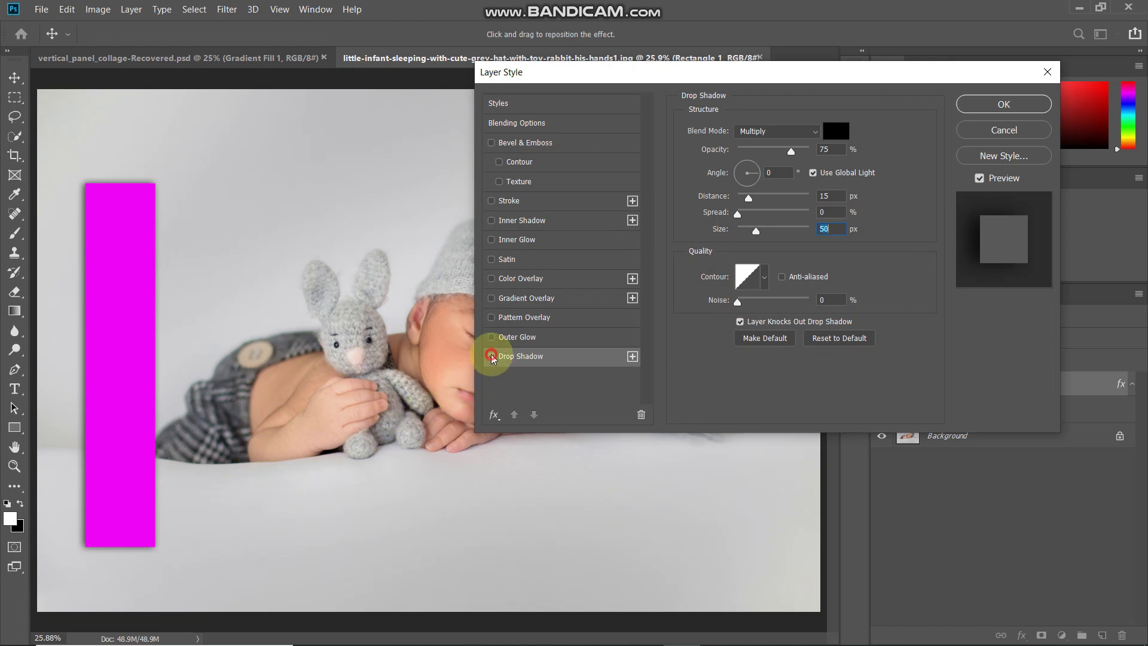
click(491, 356)
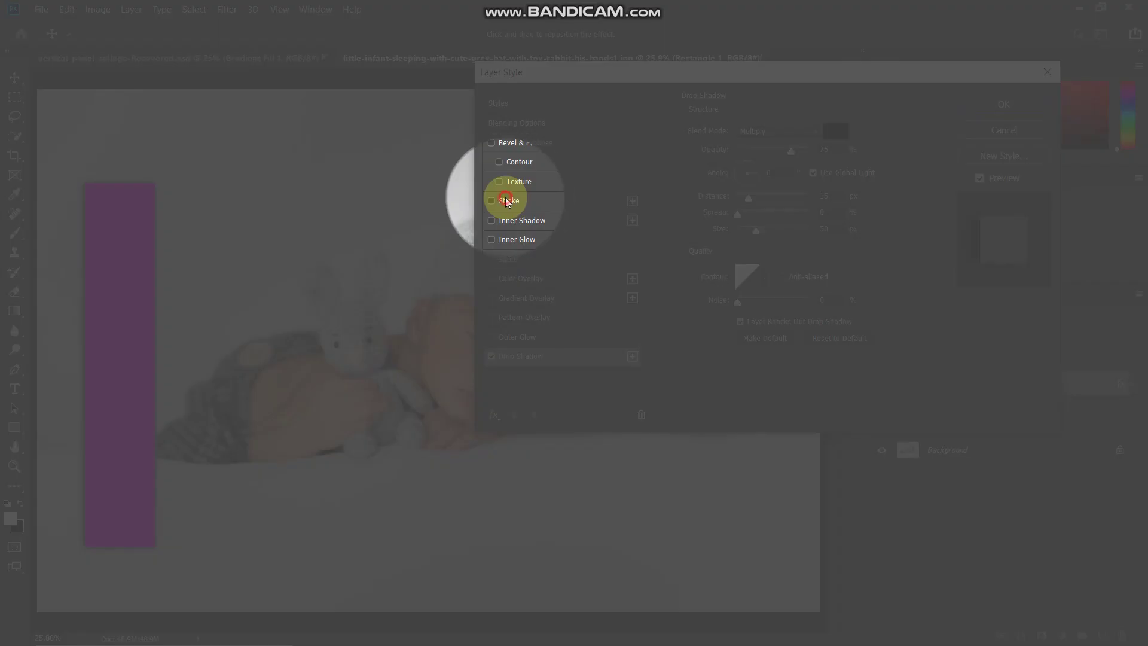
- Add a 20 px white Inside stroke and apply it together with the drop shadow
click(505, 201)
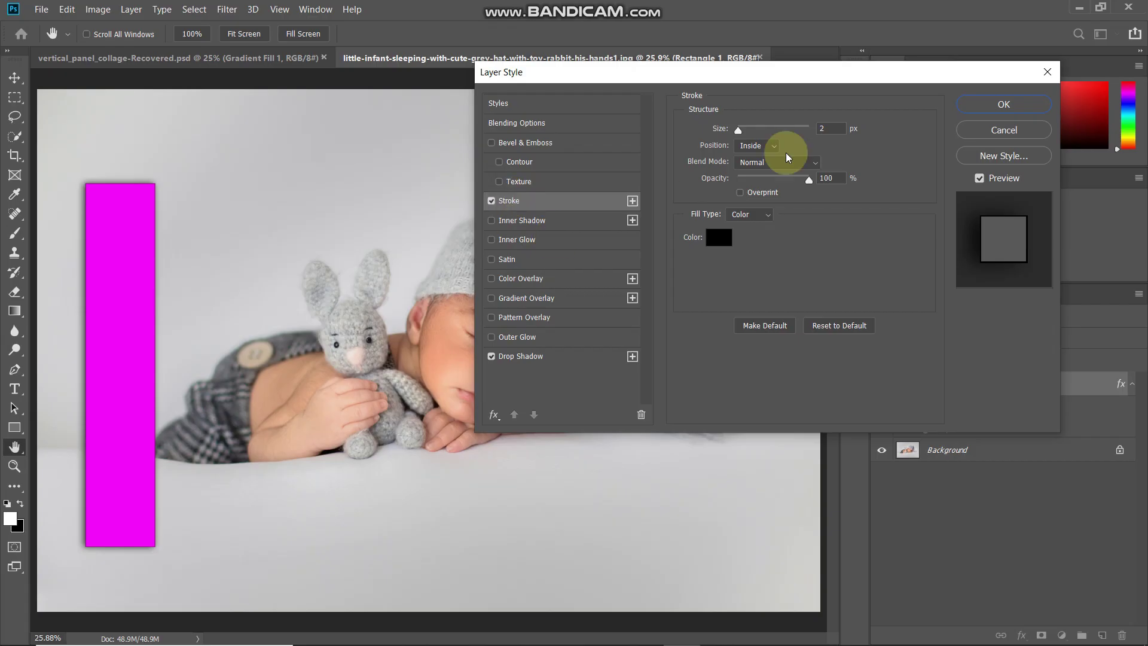
click(834, 127)
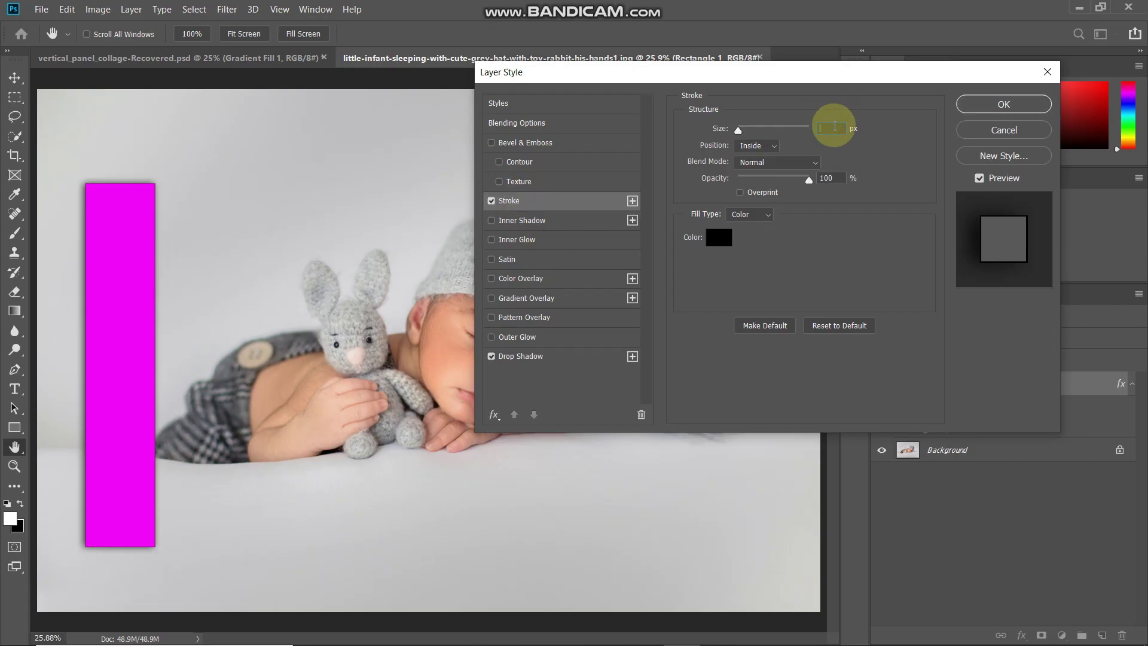
text(20)
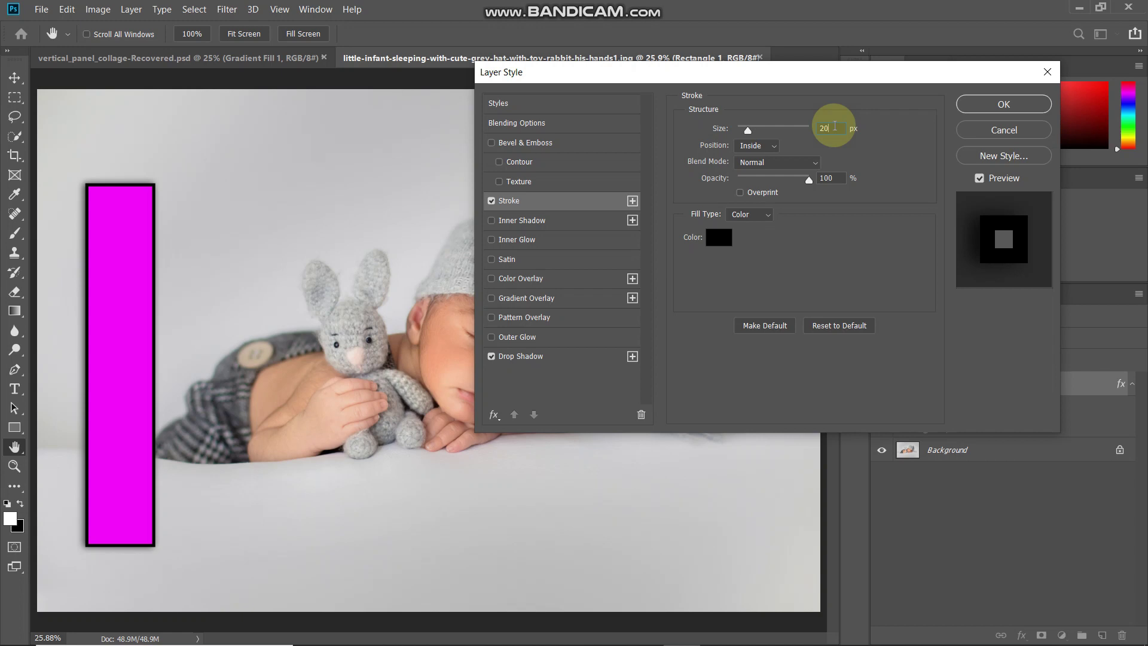
click(753, 146)
click(748, 161)
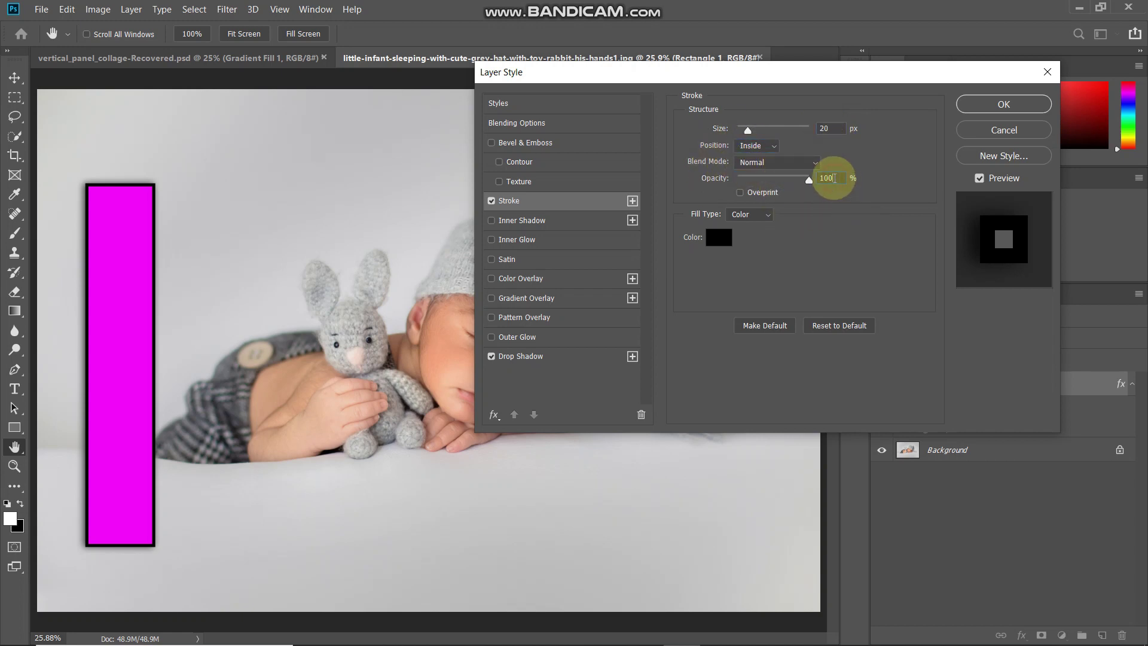
click(835, 178)
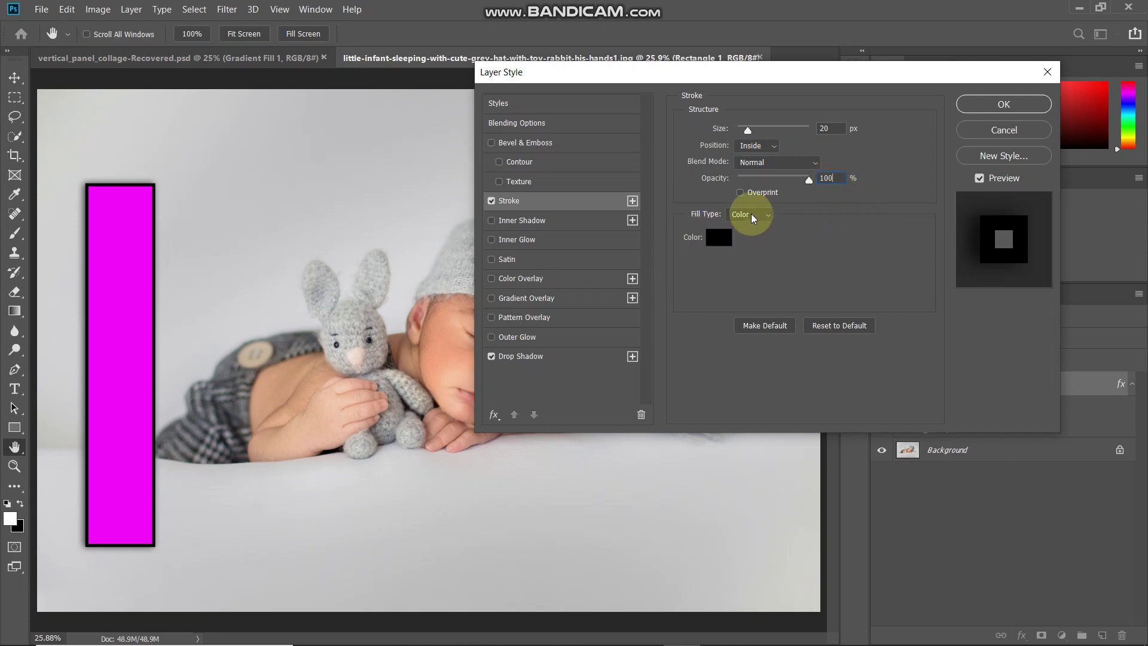
click(715, 238)
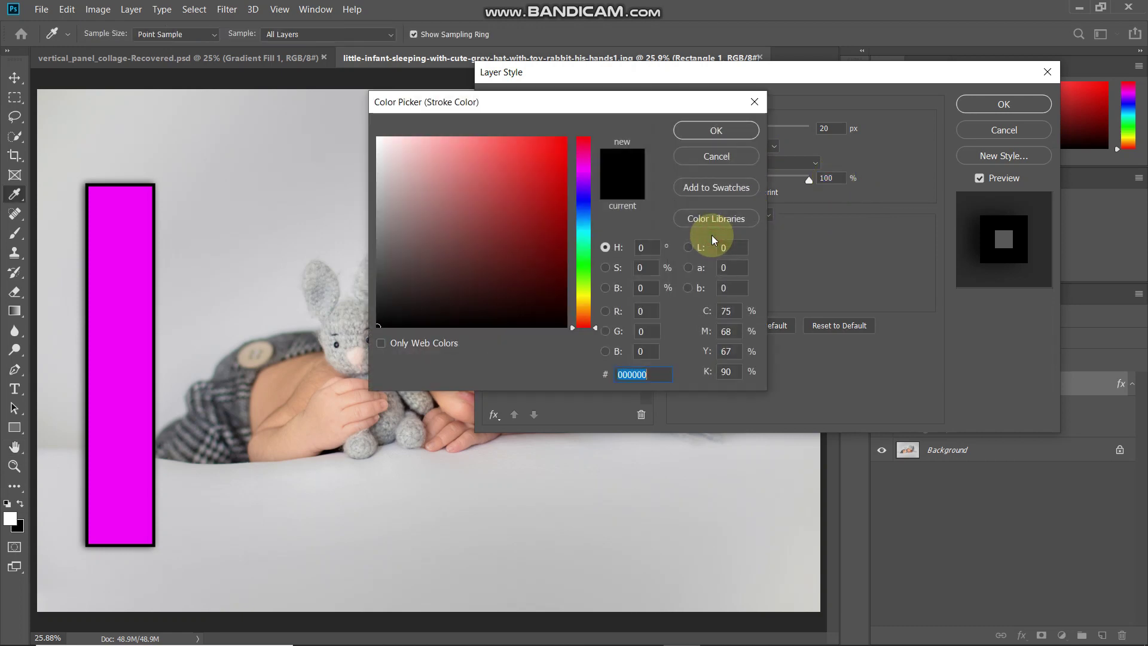
drag(422, 183, 307, 94)
click(698, 133)
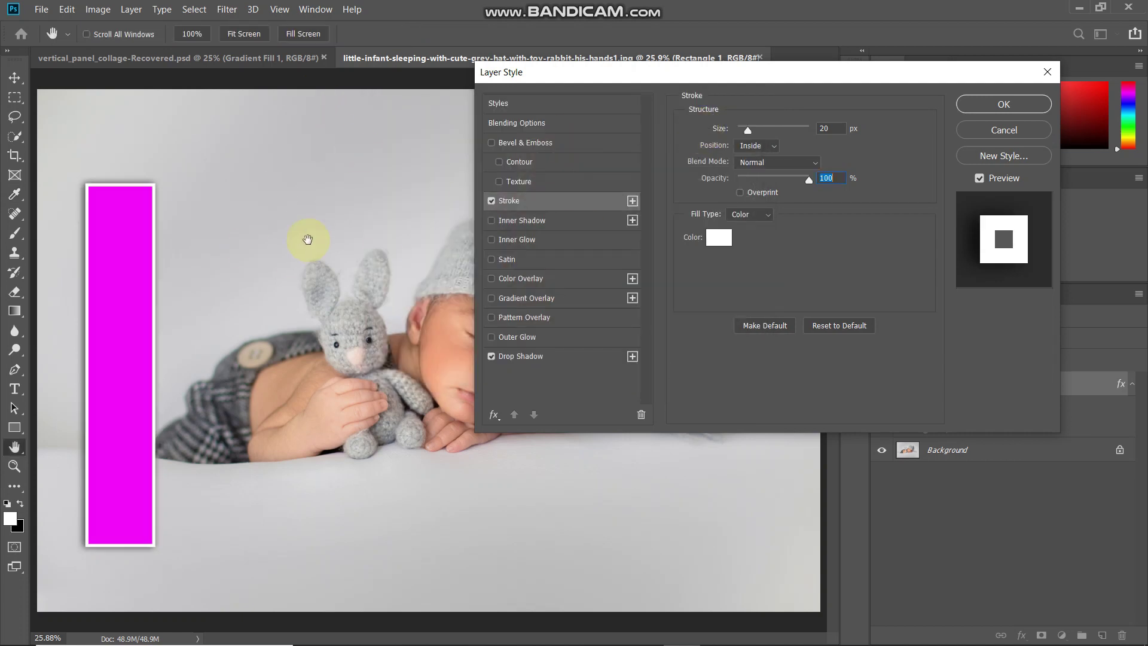
click(492, 202)
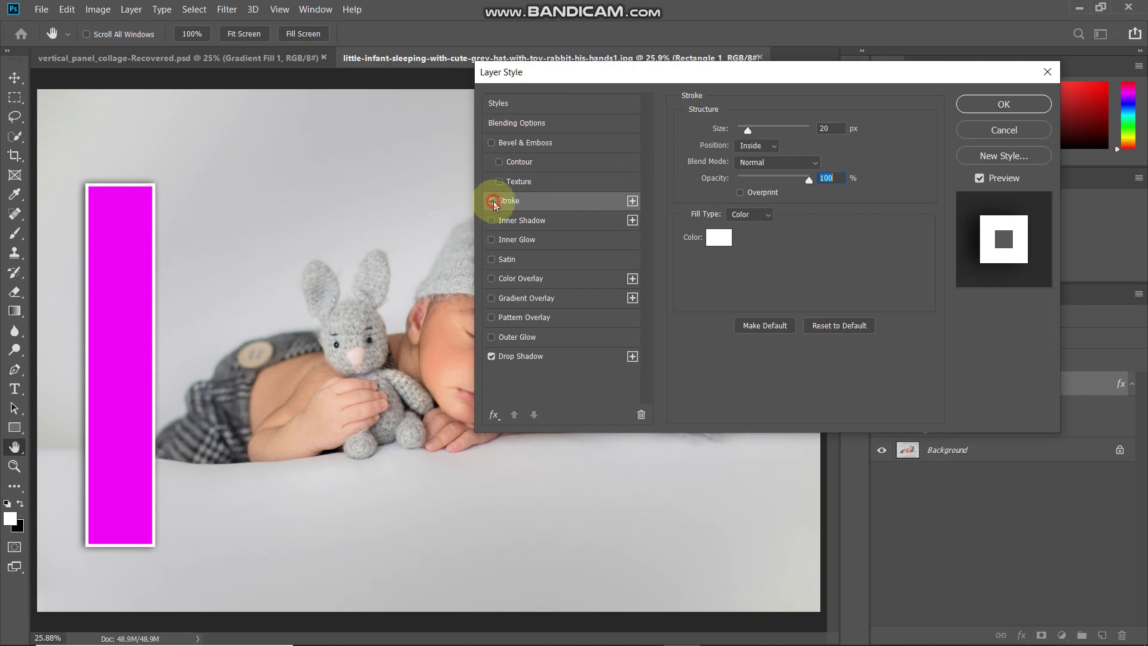
click(493, 202)
click(987, 102)
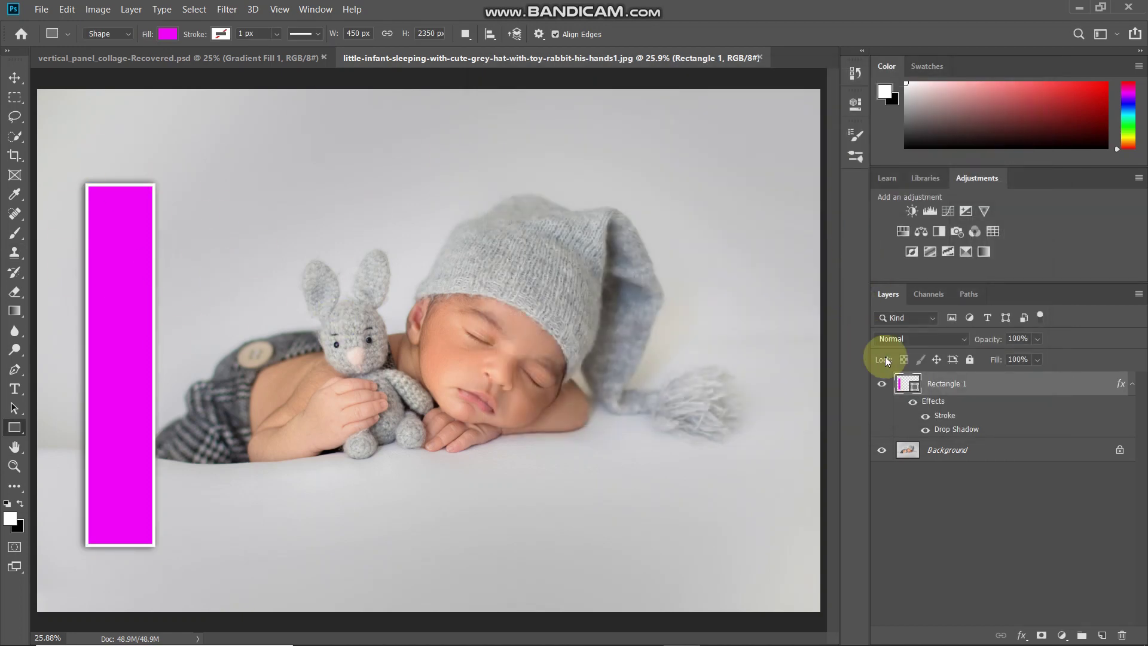
- Rename Rectangle 1 to 'Intial' and duplicate it with Ctrl+J as 'Intial copy'
double_click(957, 383)
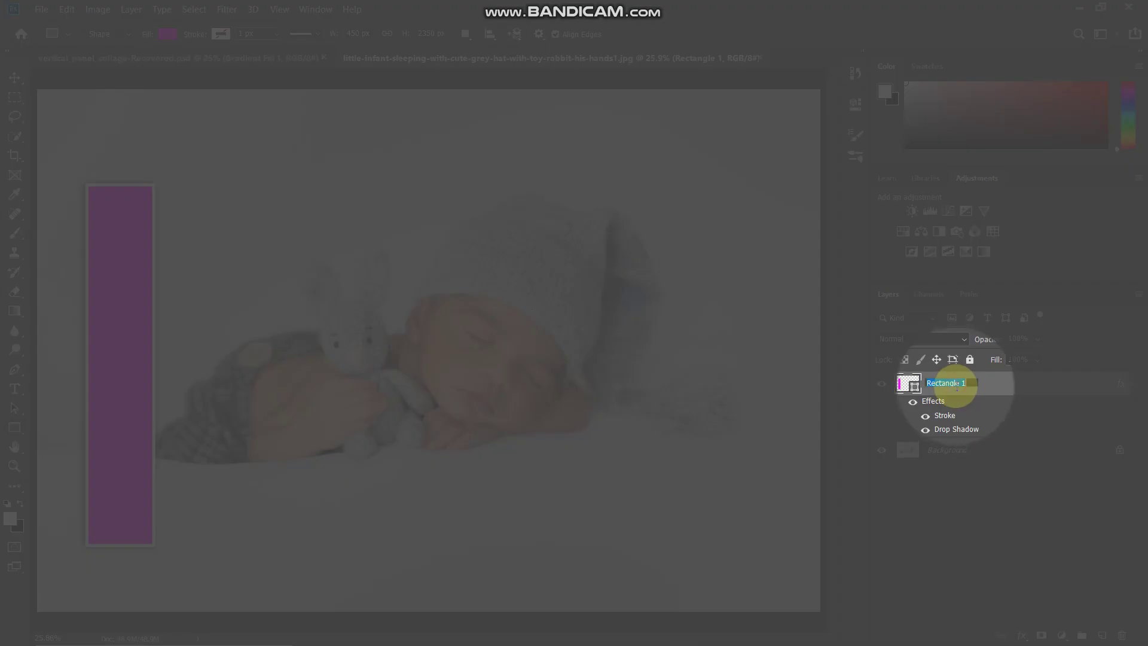
text(Intial)
key(Return)
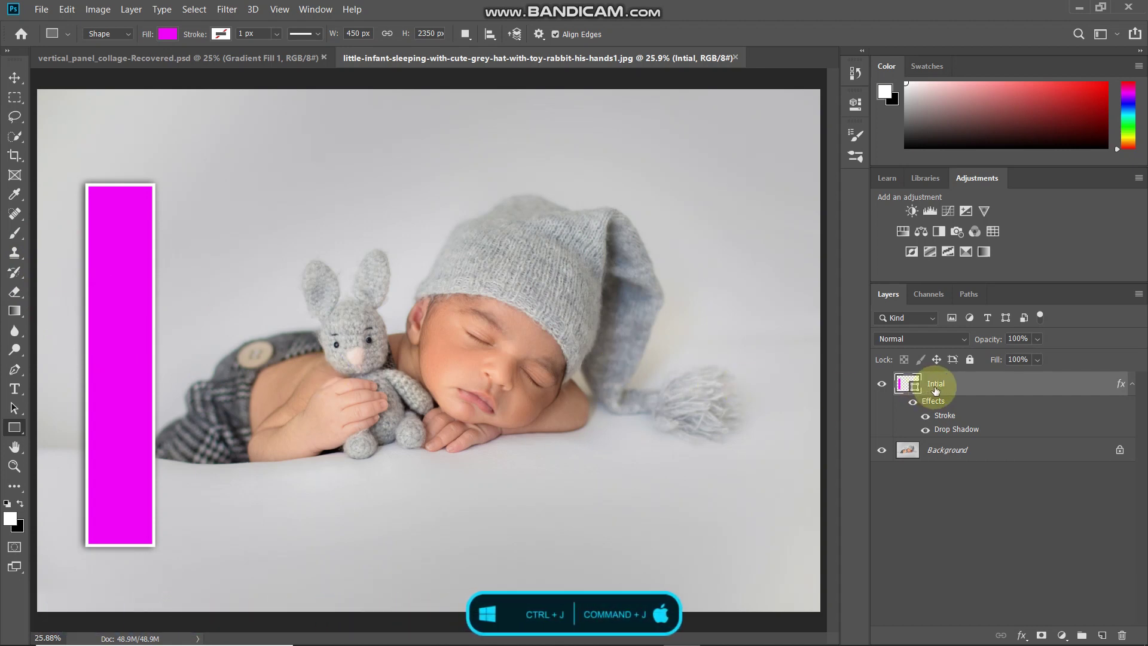
key(ctrl+j)
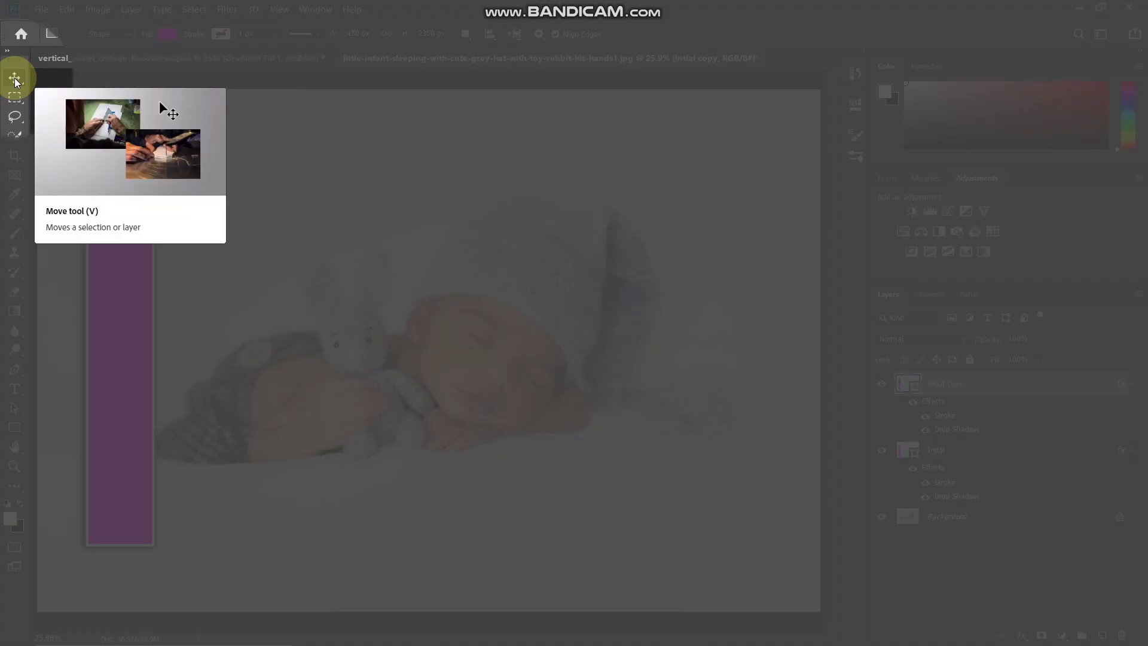
- Drag the Intial copy strip right over the hat and rotate it 2.88° clockwise
click(15, 77)
click(121, 294)
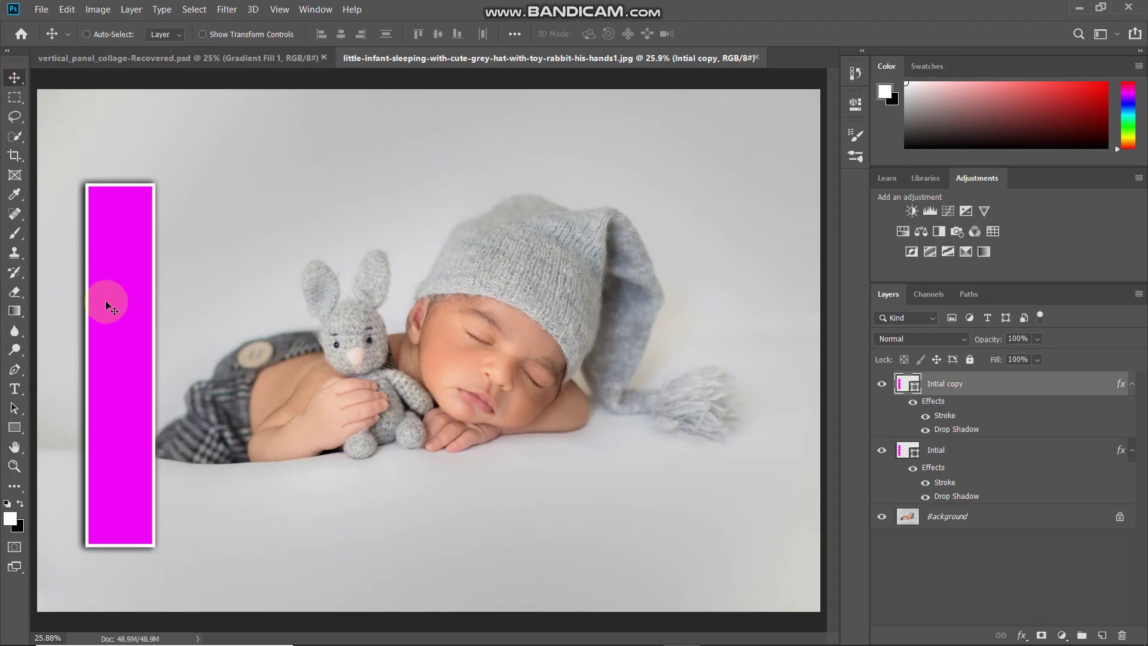
drag(105, 300, 603, 286)
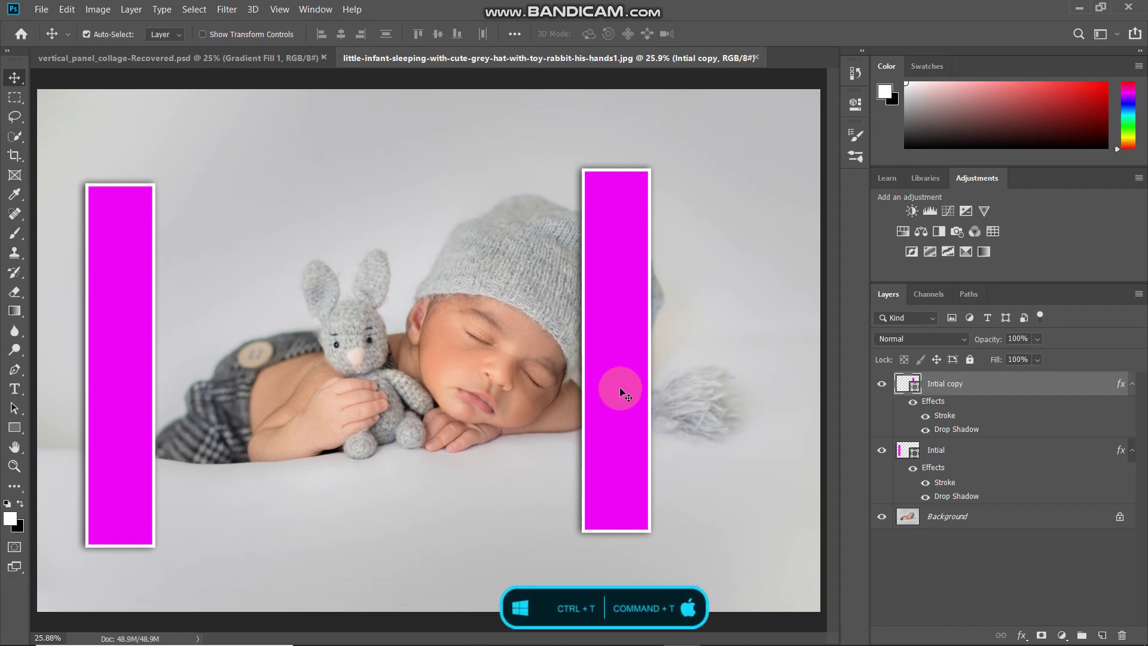
key(ctrl+t)
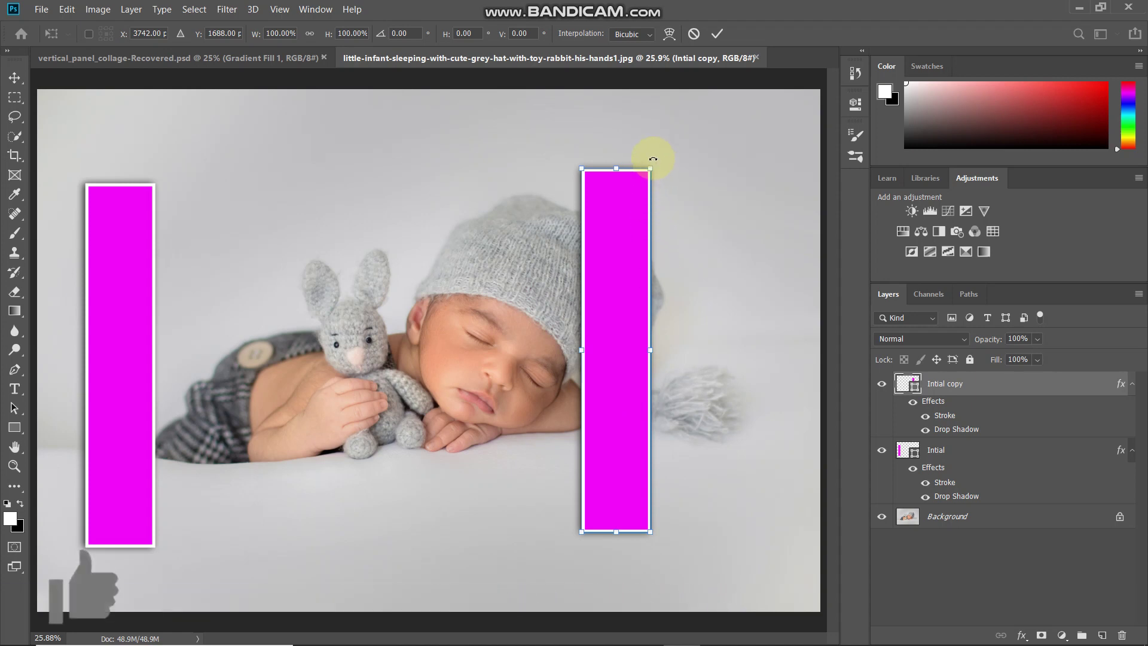
drag(652, 160, 663, 162)
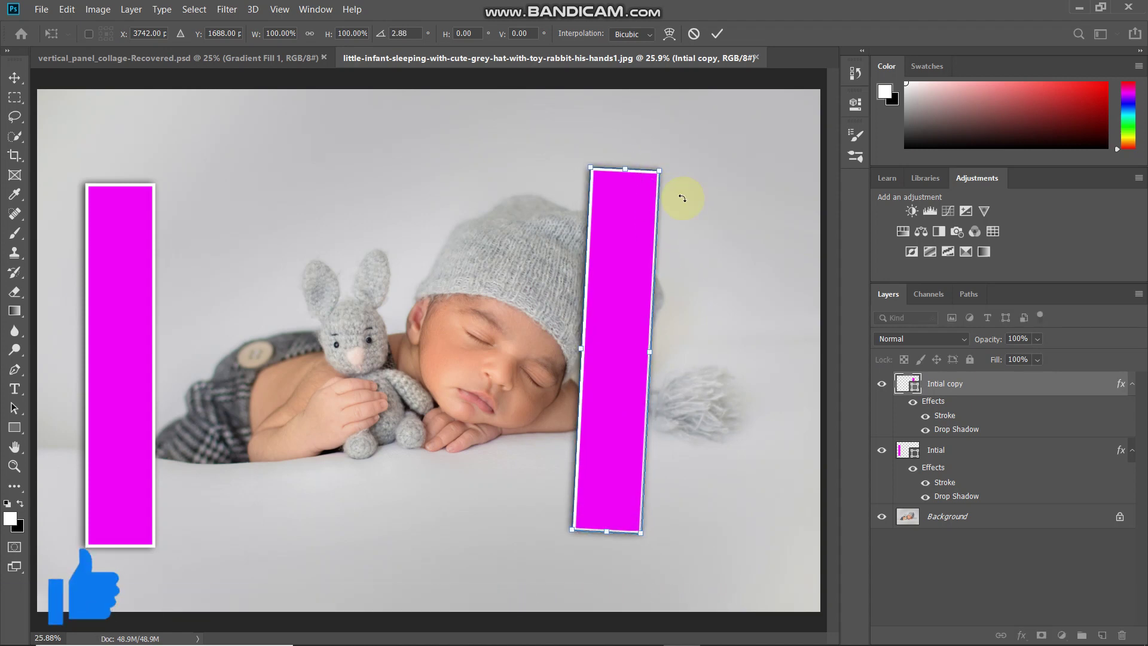
click(615, 309)
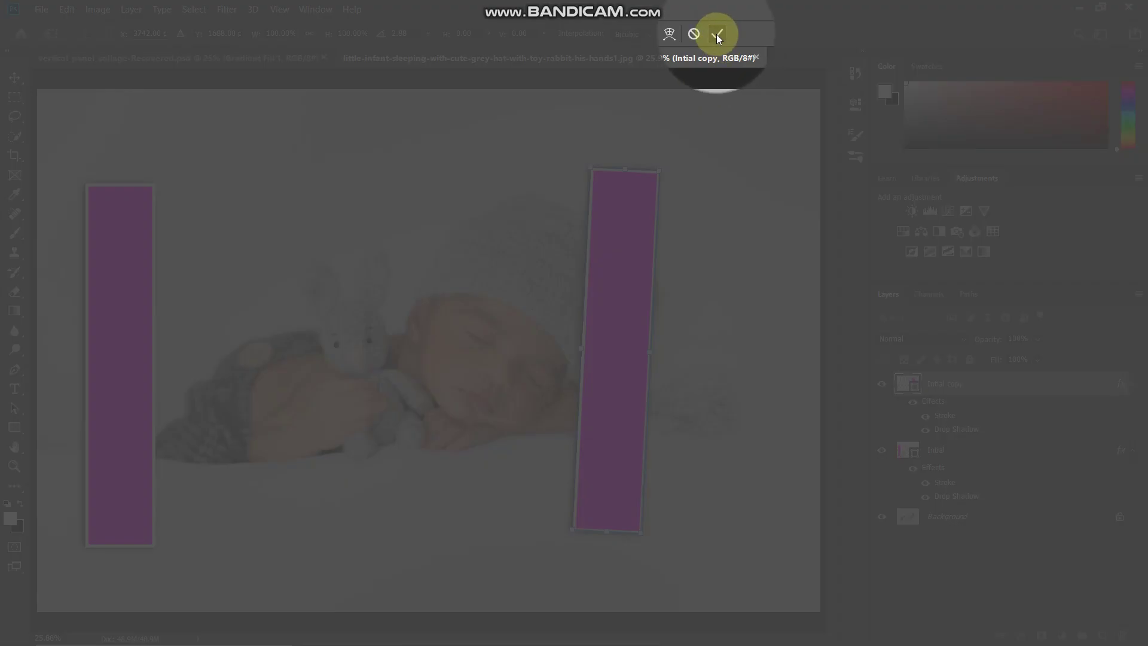
click(717, 34)
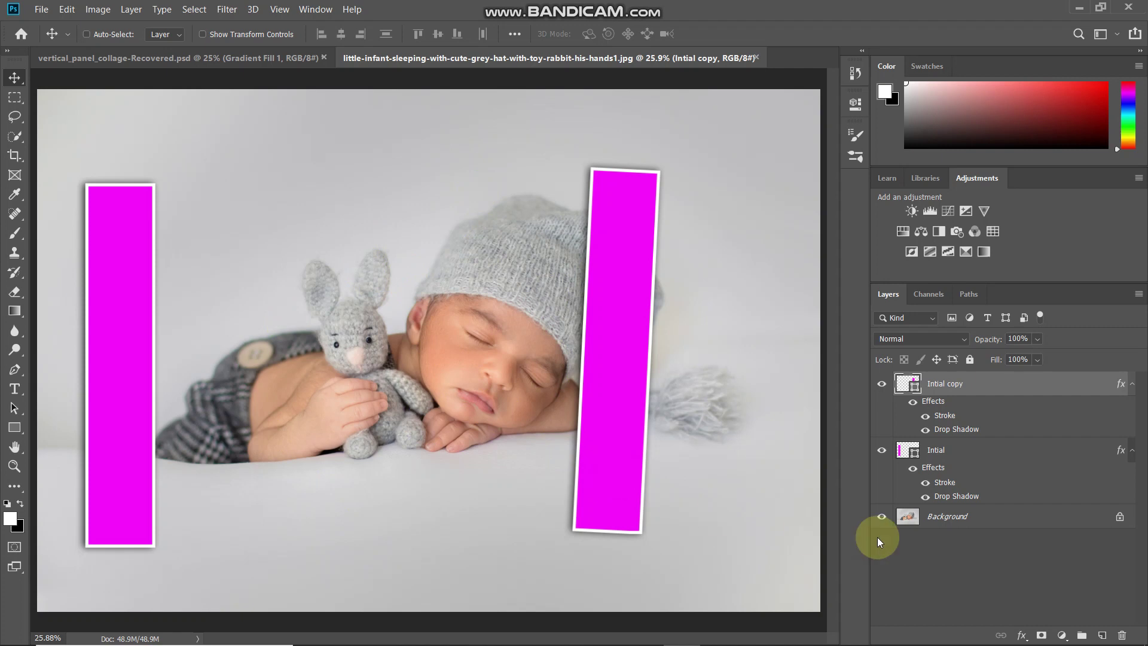
- Duplicate Background, clip the copy to Intial copy, and nudge that strip slightly up
click(978, 521)
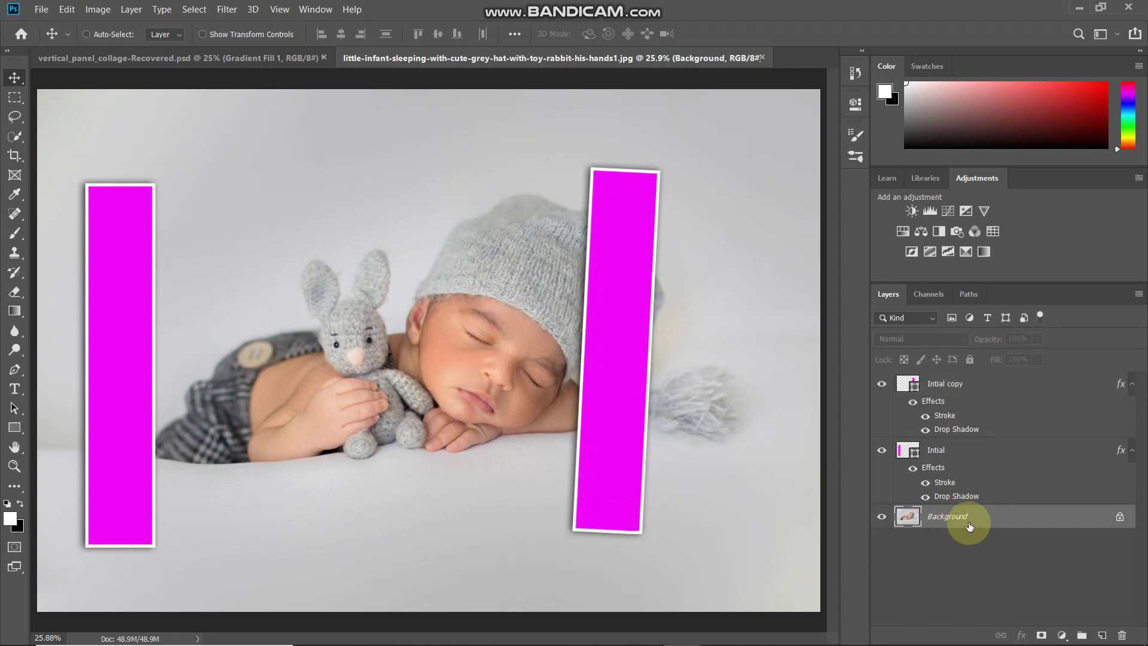
key(ctrl)
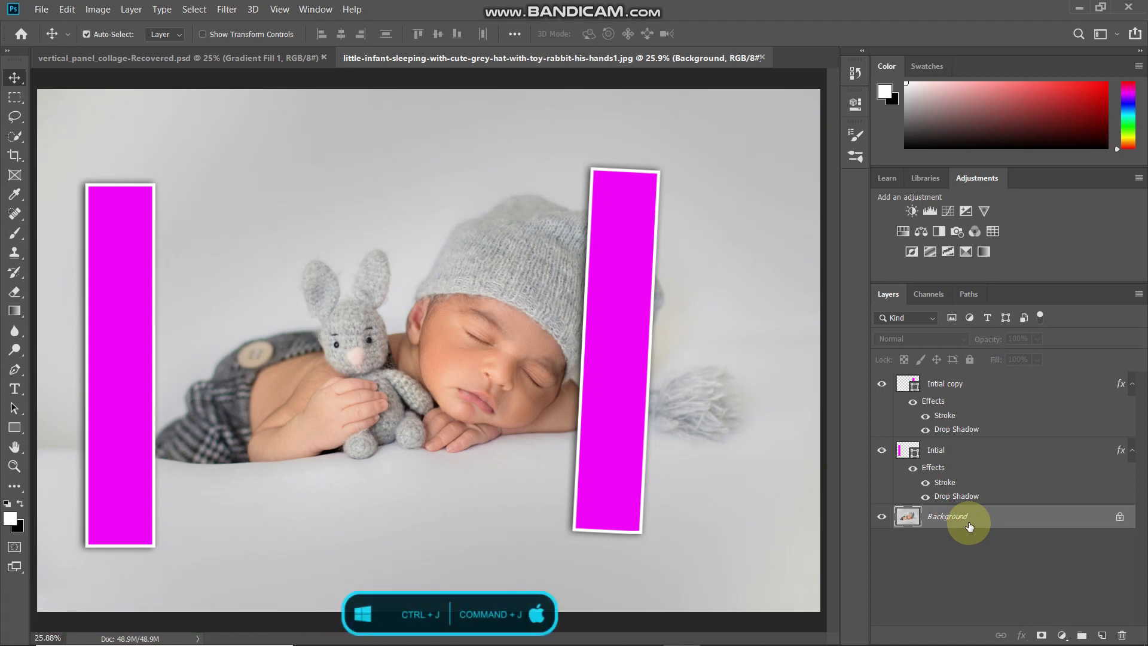
key(ctrl+j)
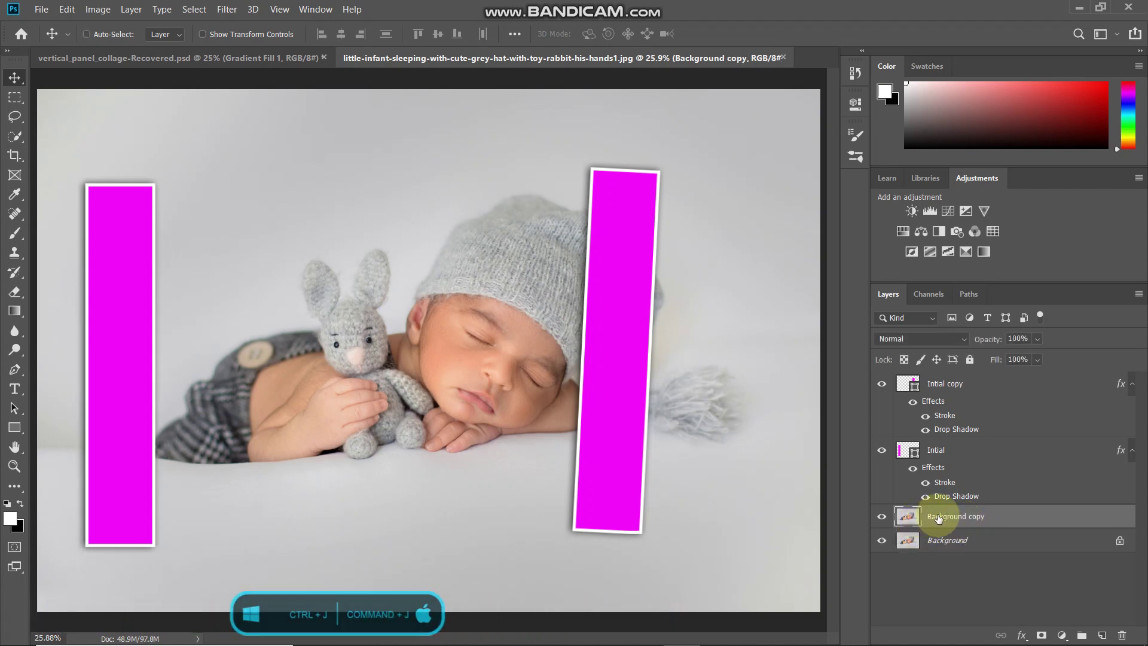
drag(923, 525, 969, 385)
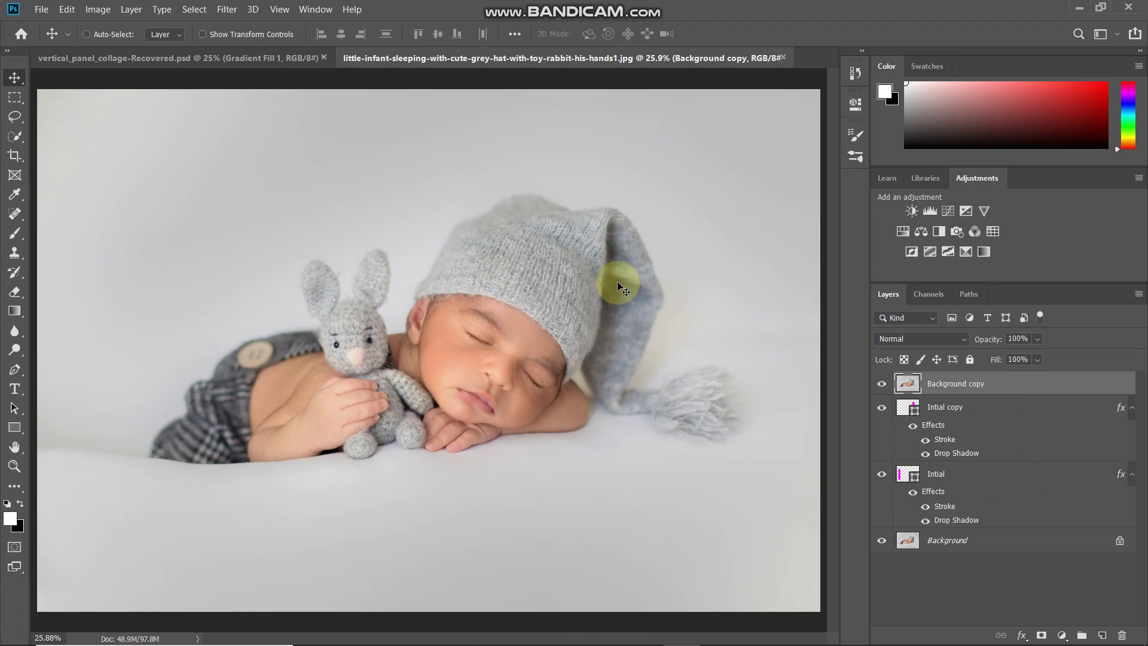
right_click(1019, 385)
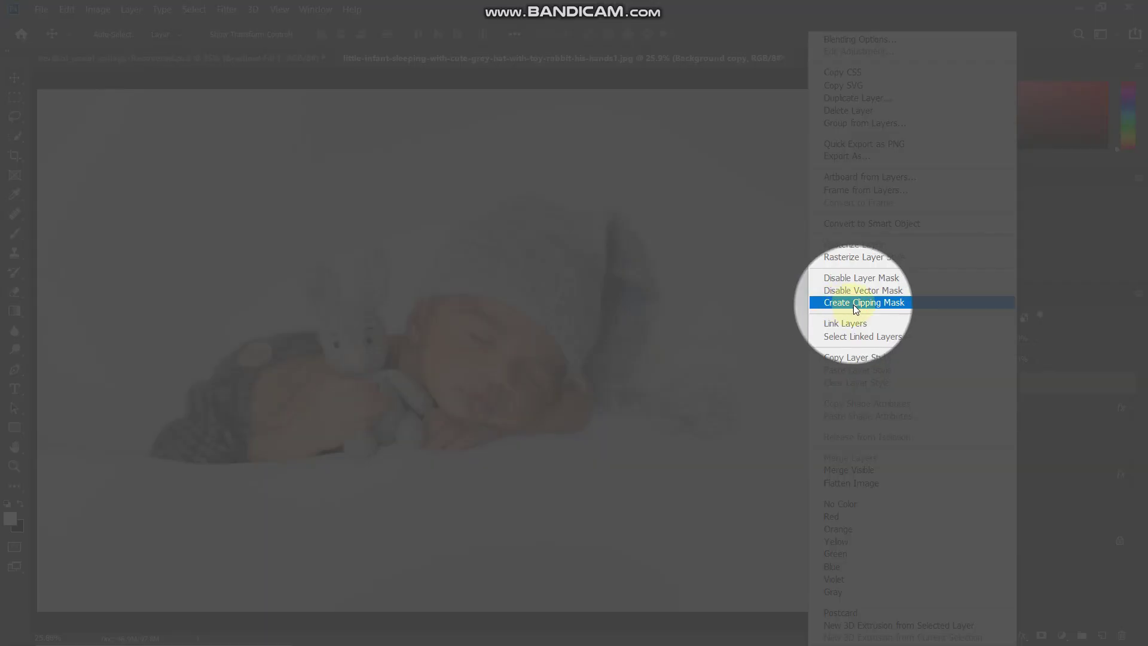
click(866, 303)
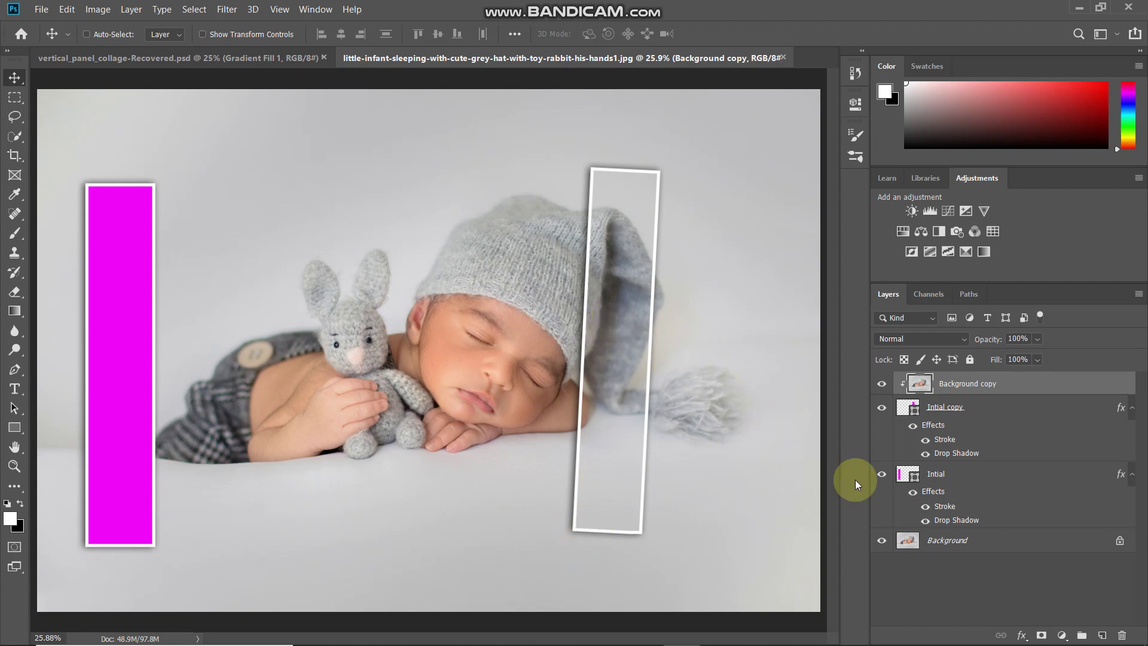
click(899, 408)
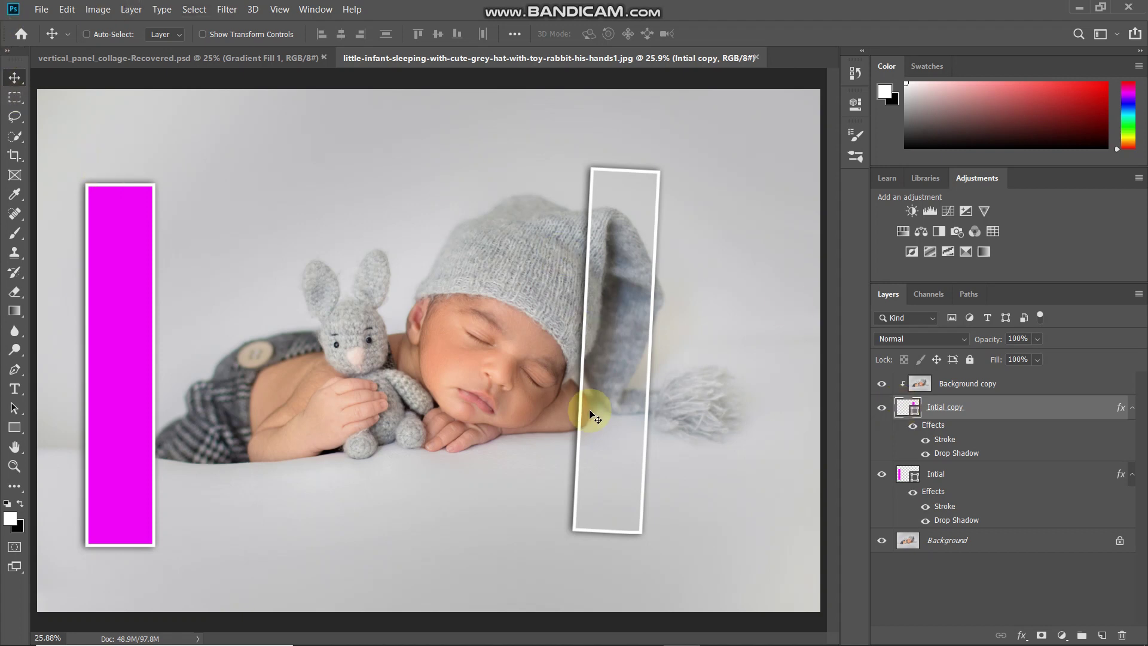
drag(598, 440, 600, 425)
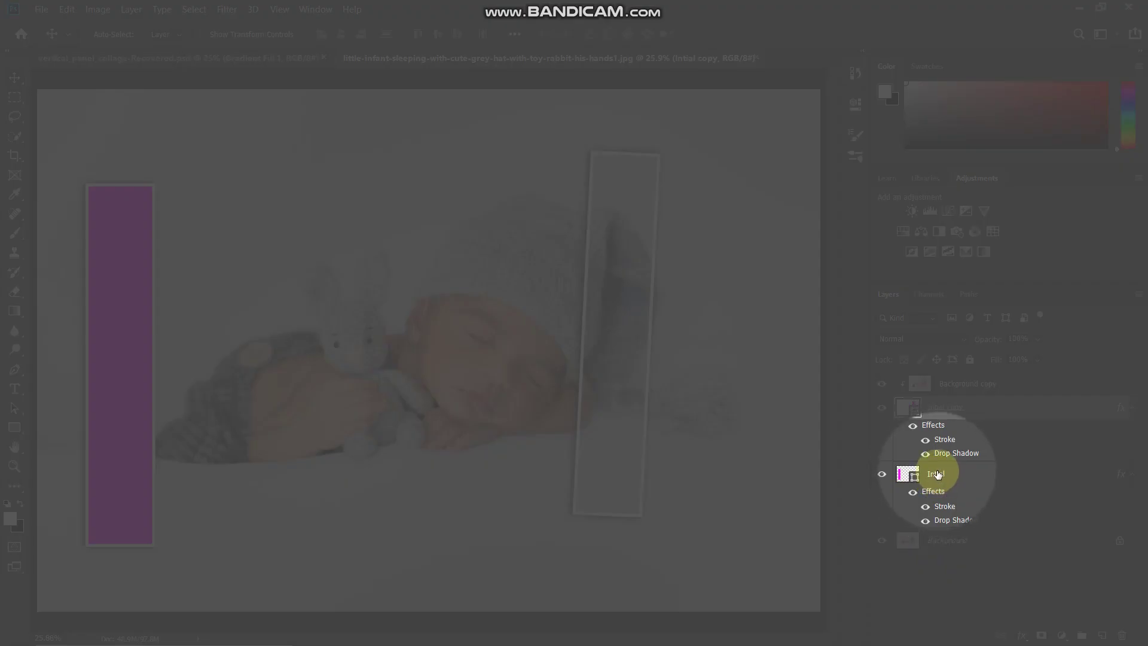
- Duplicate Intial as Intial copy 2, place it left of the photo strip, rotated -2.35°
click(938, 475)
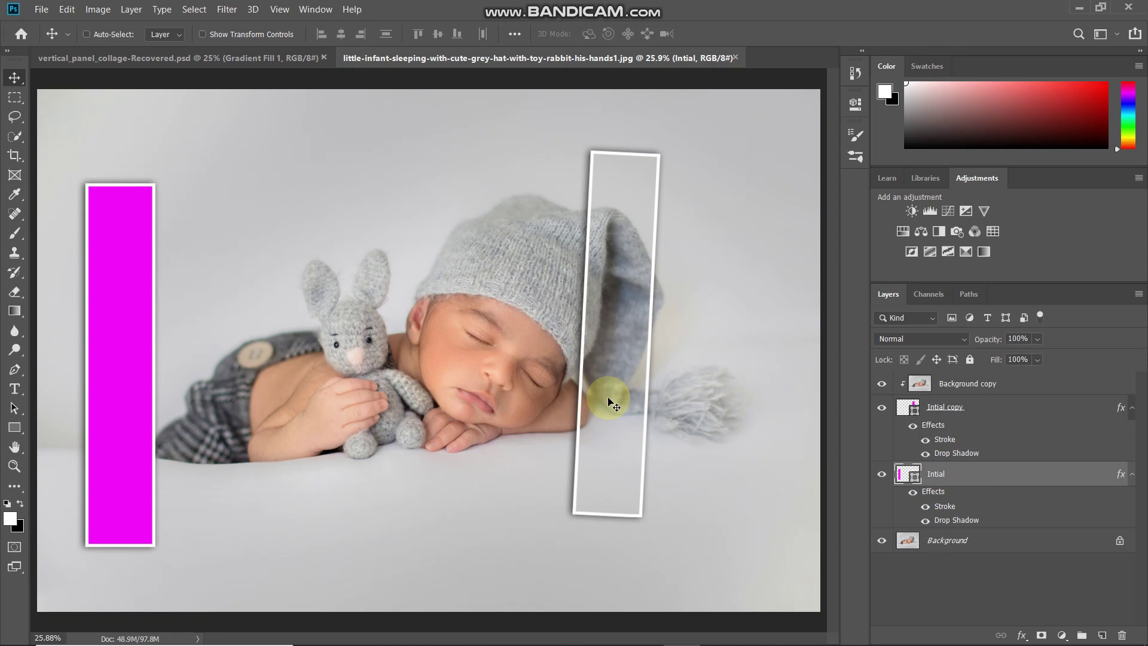
key(ctrl)
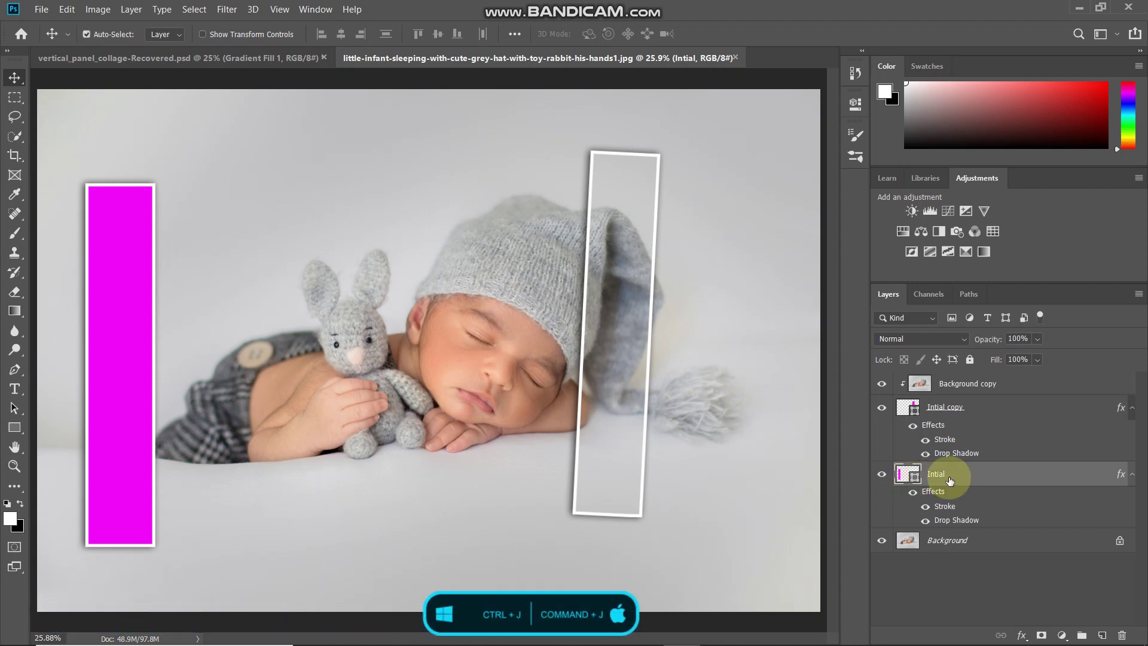
key(ctrl+j)
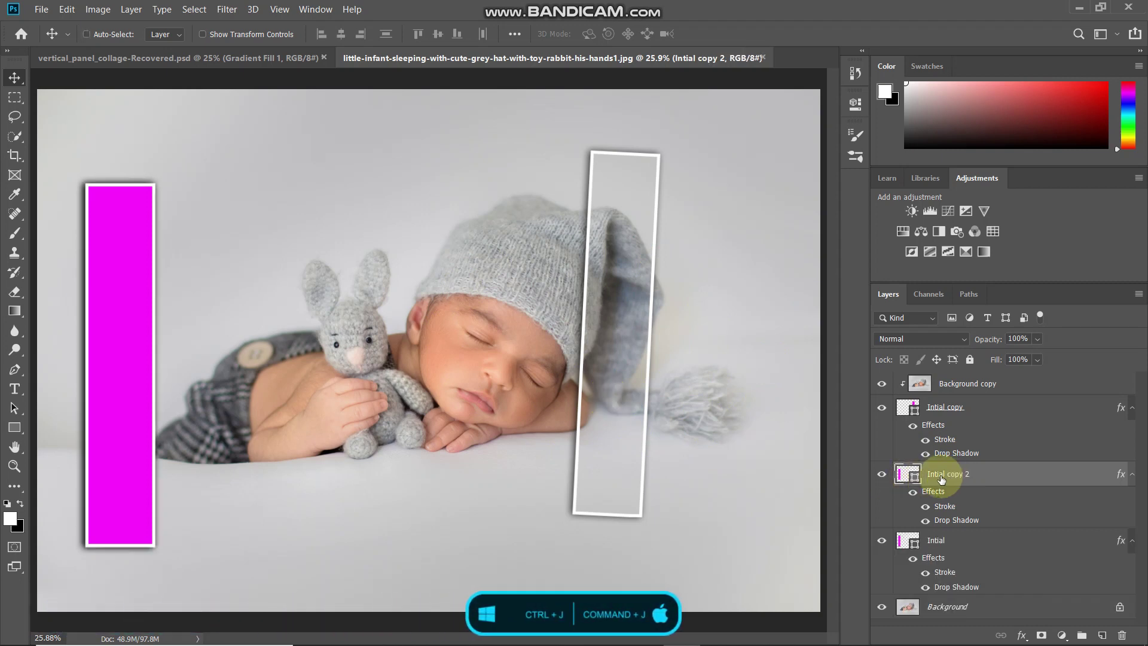
drag(139, 349, 560, 321)
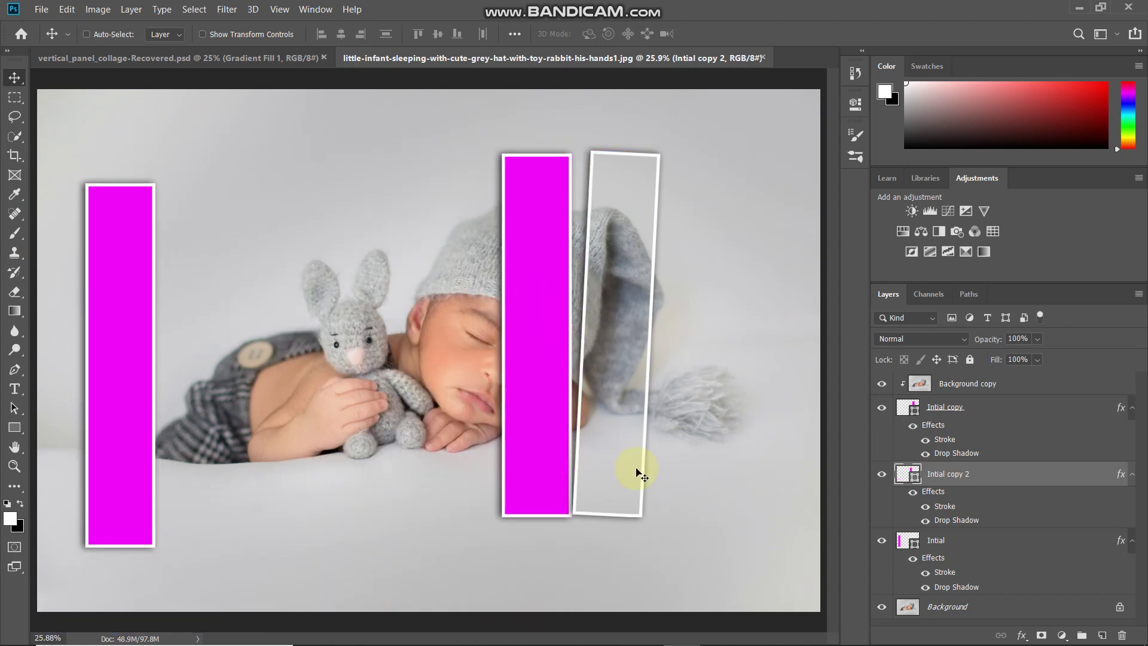
key(ctrl)
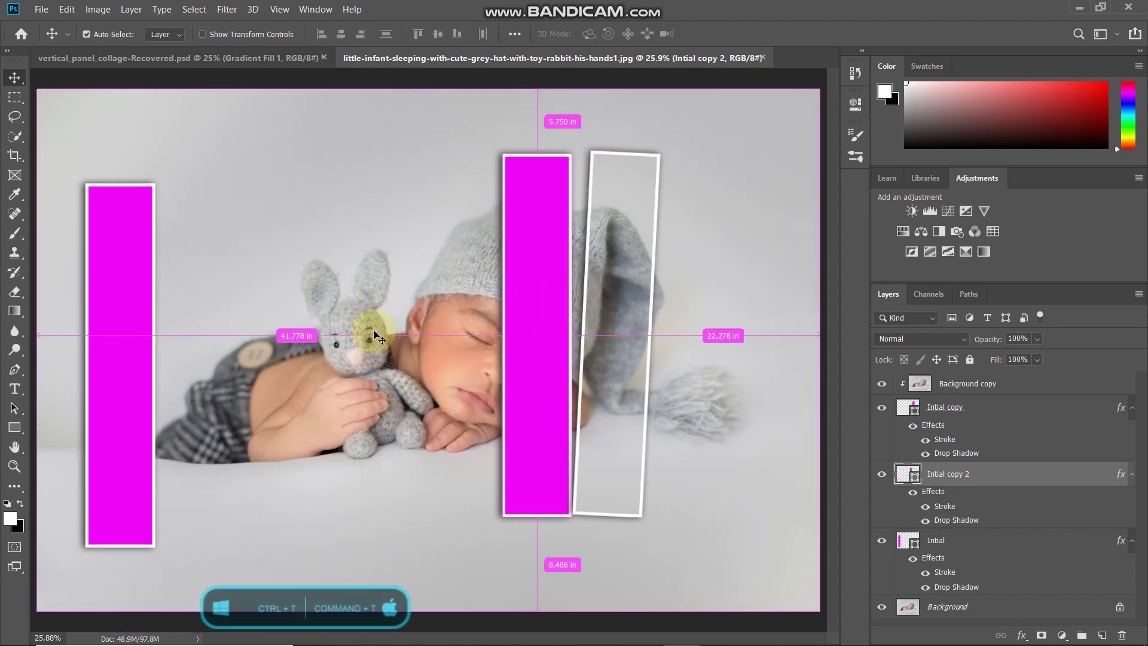
key(ctrl+t)
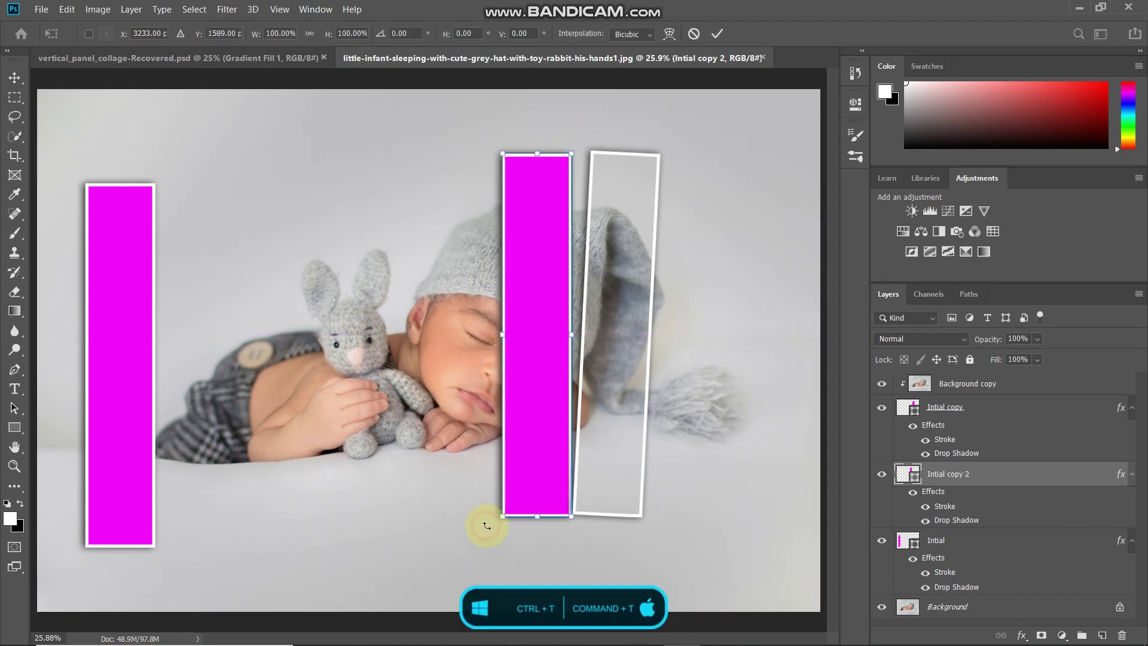
drag(479, 523, 491, 521)
drag(568, 139, 552, 210)
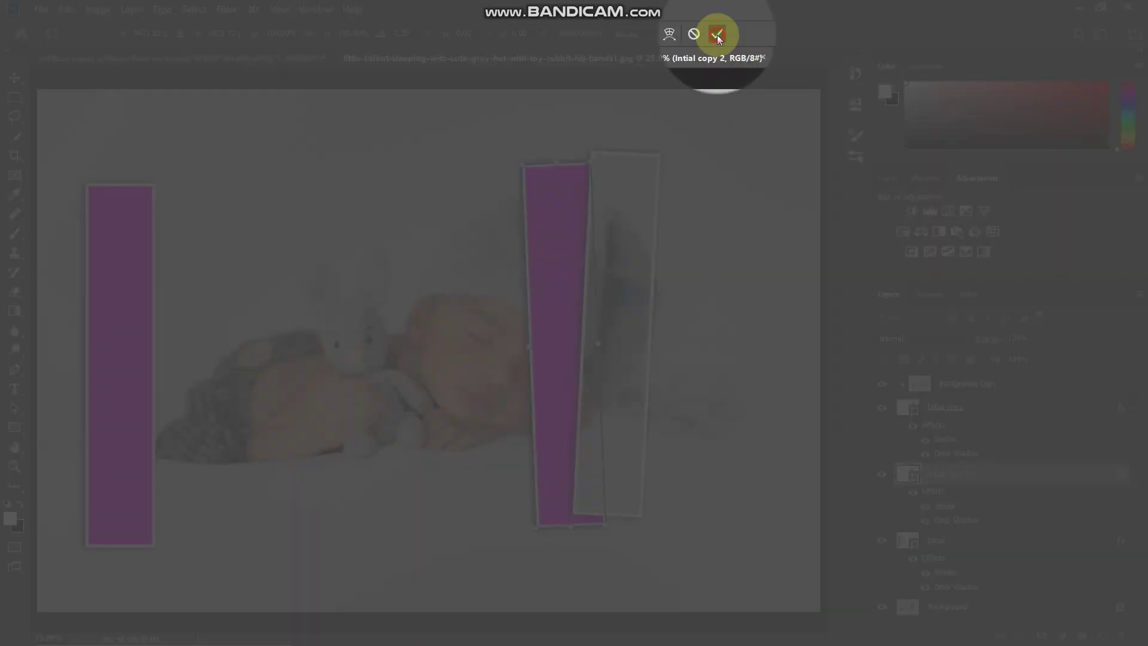
click(717, 34)
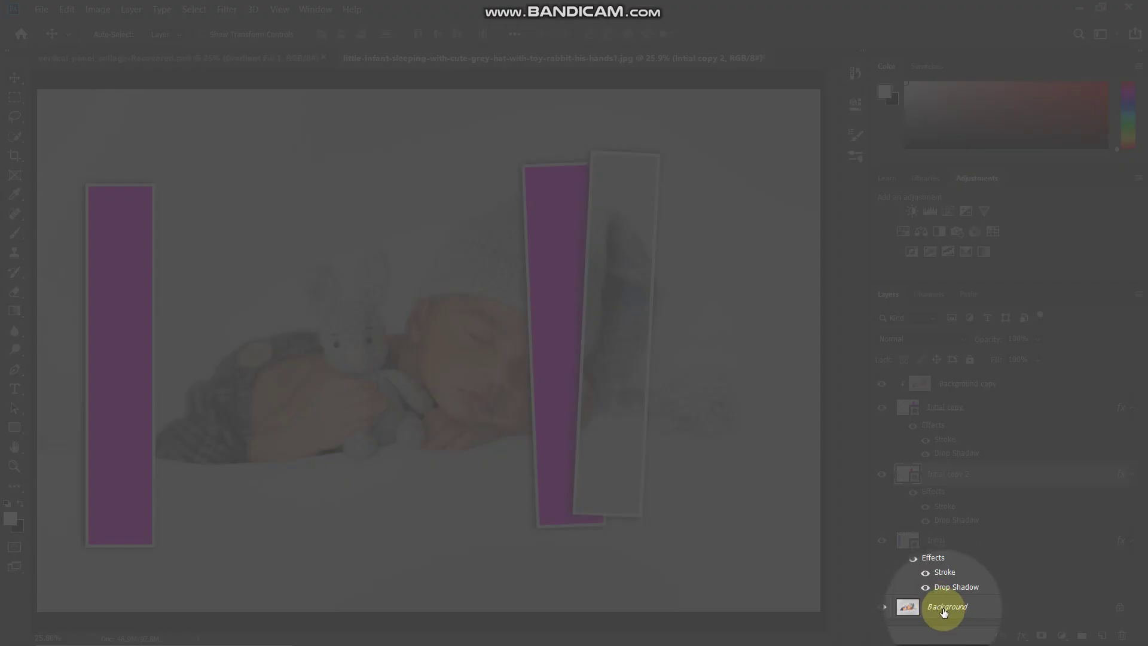
- Duplicate Background, move the copy above Intial copy 2 and Alt-click to clip it
click(944, 610)
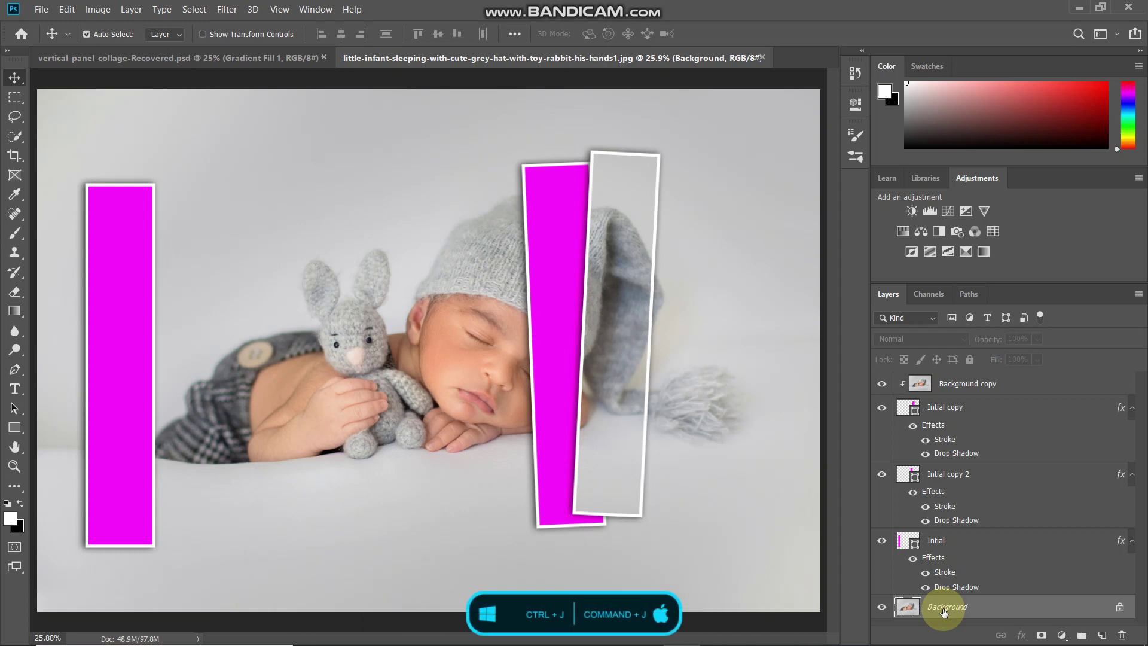
key(ctrl+j)
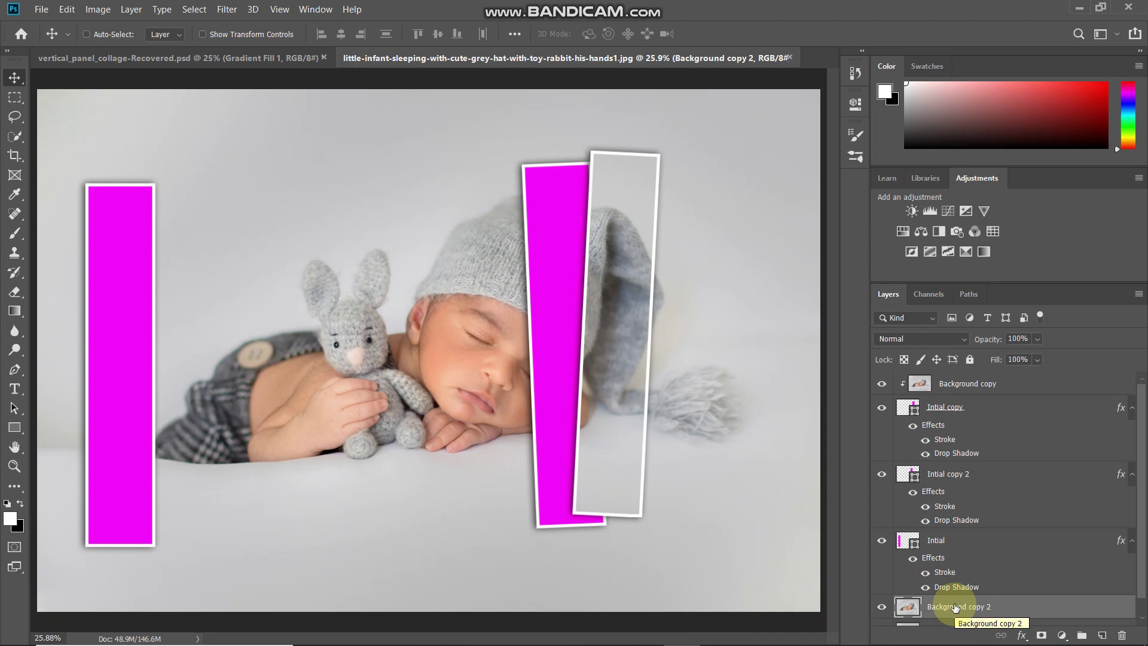
click(955, 608)
drag(955, 608, 953, 474)
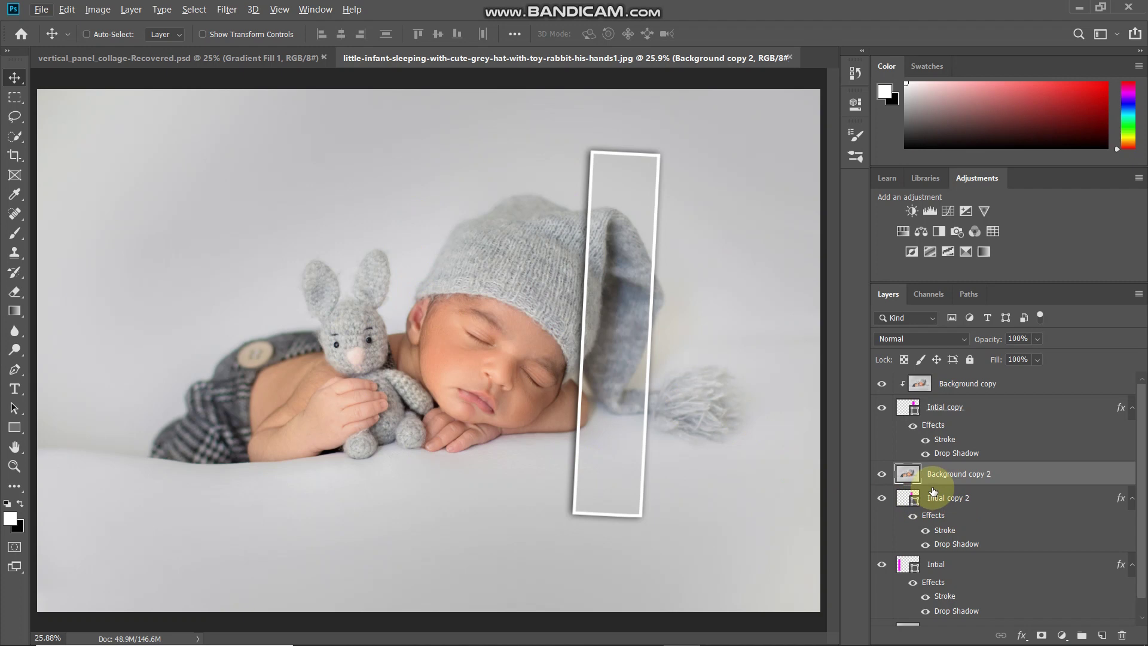
key(alt)
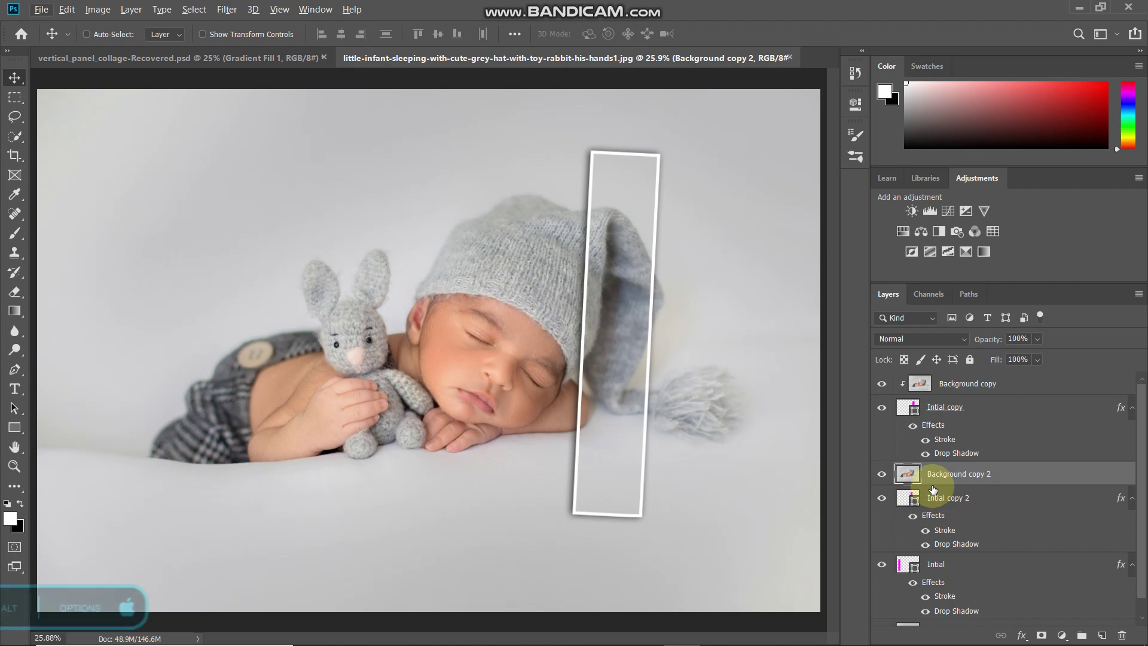
alt+click(1003, 484)
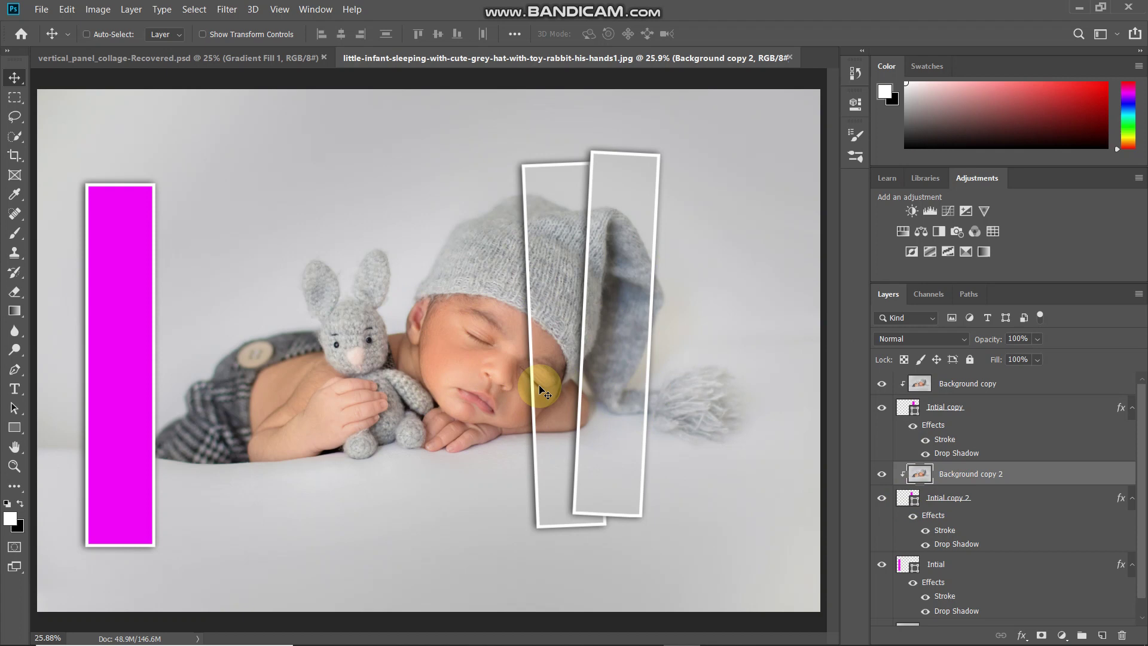
- Place a strip copy left of the photo strips, tilted about 3°, and clip a photo into it
ctrl+click(123, 325)
drag(124, 325, 505, 300)
key(ctrl+t)
drag(474, 218, 499, 268)
key(Return)
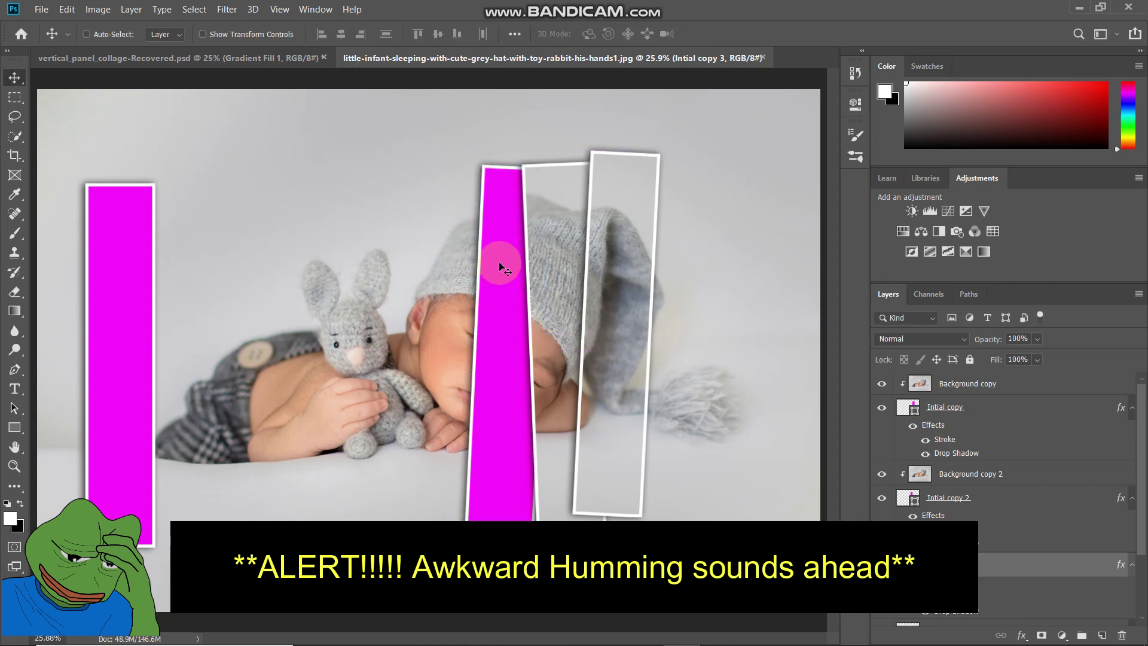
click(969, 610)
- Add another Intial strip copy to the right and clip a Background photo copy into it
alt+click(948, 474)
scroll(976, 531, down, 1)
click(976, 531)
drag(156, 283, 488, 248)
click(949, 607)
key(ctrl+j)
drag(949, 608, 951, 494)
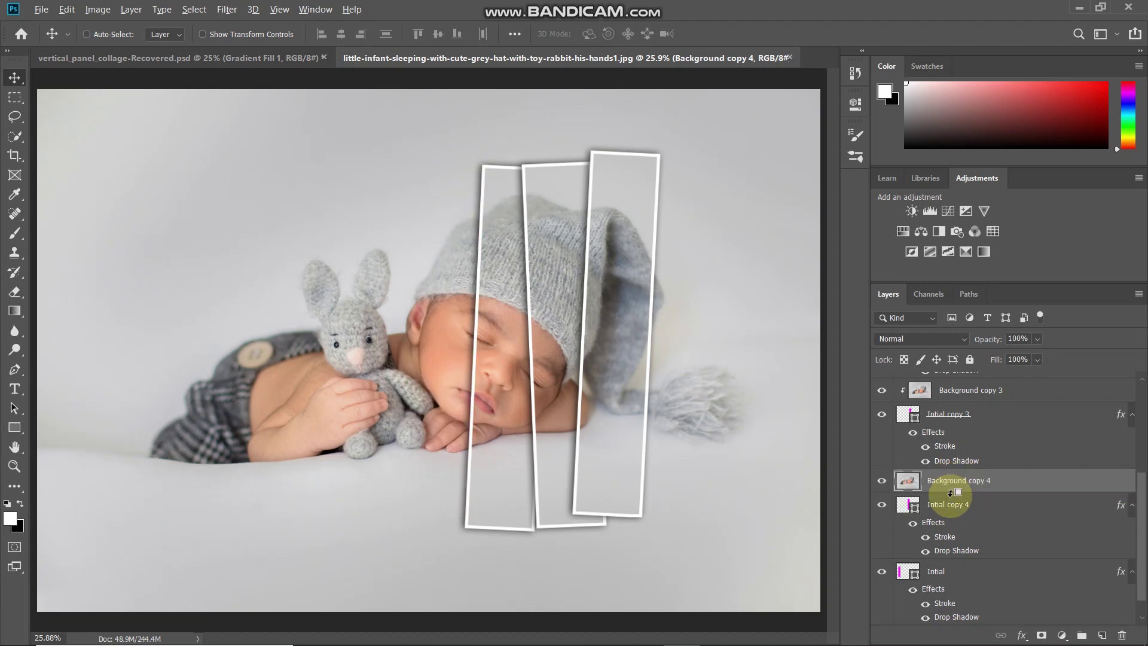
alt+click(951, 494)
- Duplicate Intial again, tilt the new strip into place, and clip a photo copy to it
scroll(946, 546, down, 1)
click(949, 613)
key(ctrl+j)
drag(108, 318, 395, 299)
key(ctrl+t)
drag(479, 154, 397, 226)
key(Return)
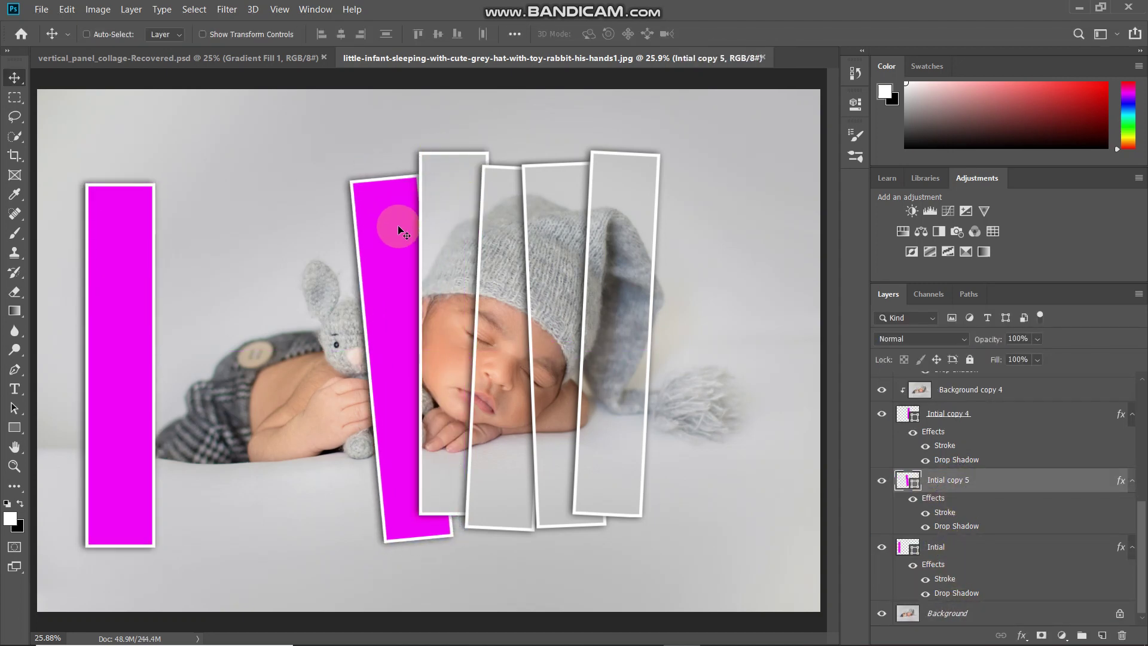
click(948, 613)
key(ctrl+j)
drag(948, 613, 949, 479)
alt+click(946, 492)
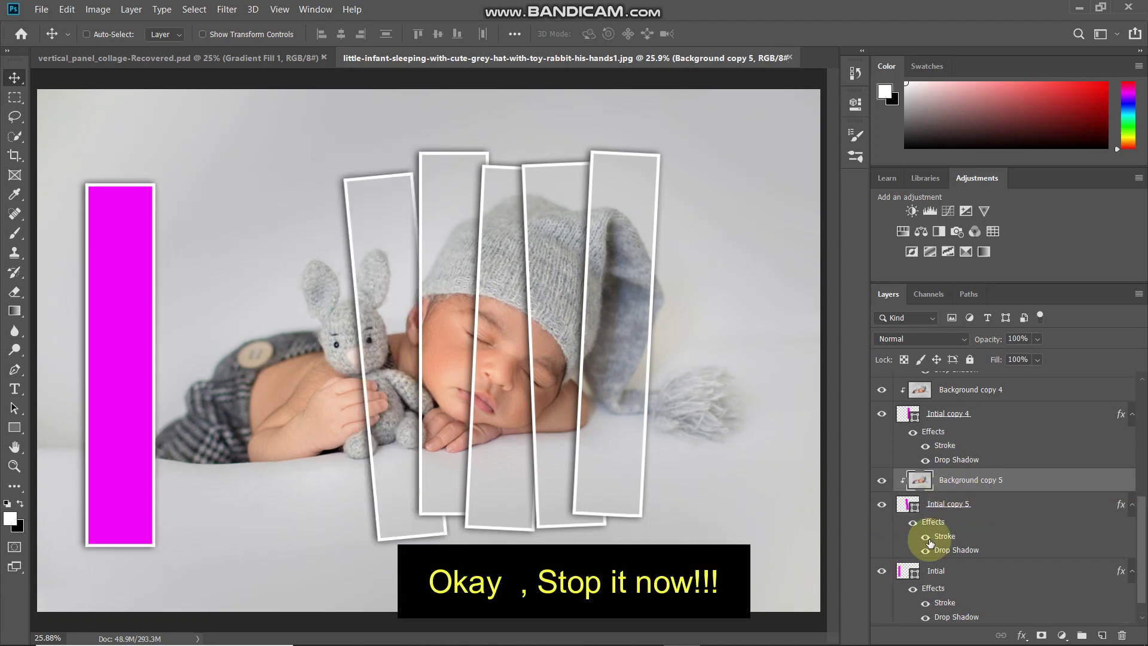
- Create a tilted Intial copy 6 beside the fan and clip a Background photo copy to it
click(924, 569)
key(ctrl+j)
drag(120, 257, 320, 246)
key(ctrl+t)
drag(374, 150, 384, 159)
drag(371, 204, 359, 227)
key(Return)
click(949, 613)
key(ctrl+j)
drag(949, 614, 961, 472)
alt+click(947, 492)
- Add Intial copy 7 at the fan's left, clip a photo to it, and stack it above copy 6
click(948, 571)
key(ctrl+j)
drag(119, 257, 272, 242)
scroll(948, 598, down, 2)
click(949, 622)
key(ctrl+j)
drag(949, 622, 957, 394)
alt+click(954, 492)
drag(268, 308, 262, 295)
click(910, 508)
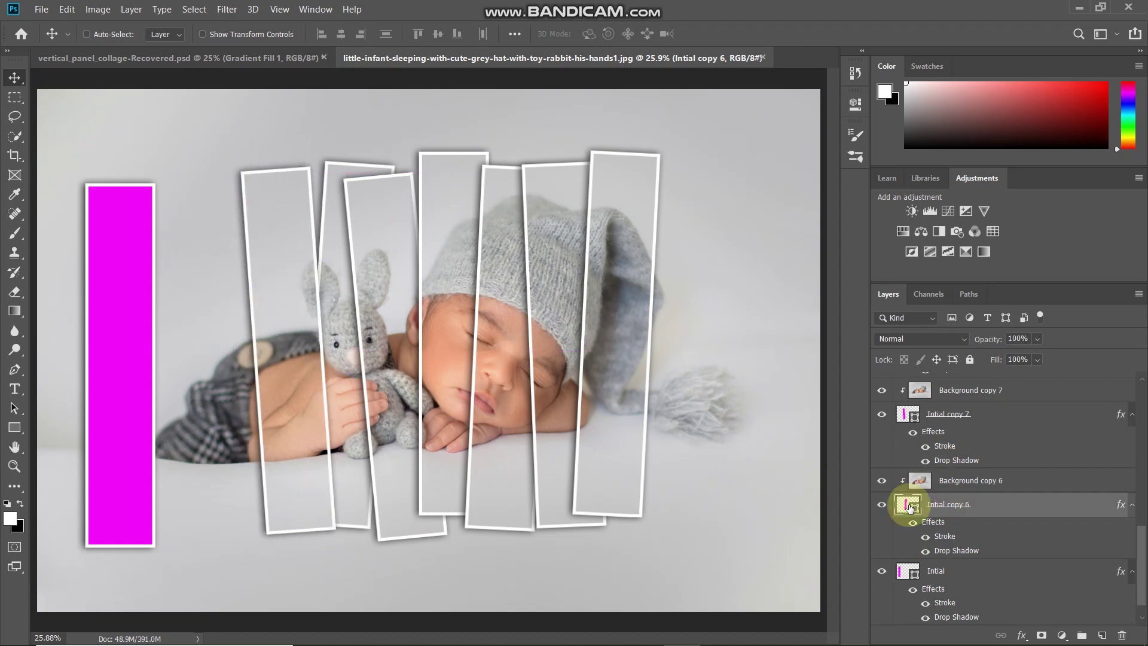
click(330, 502)
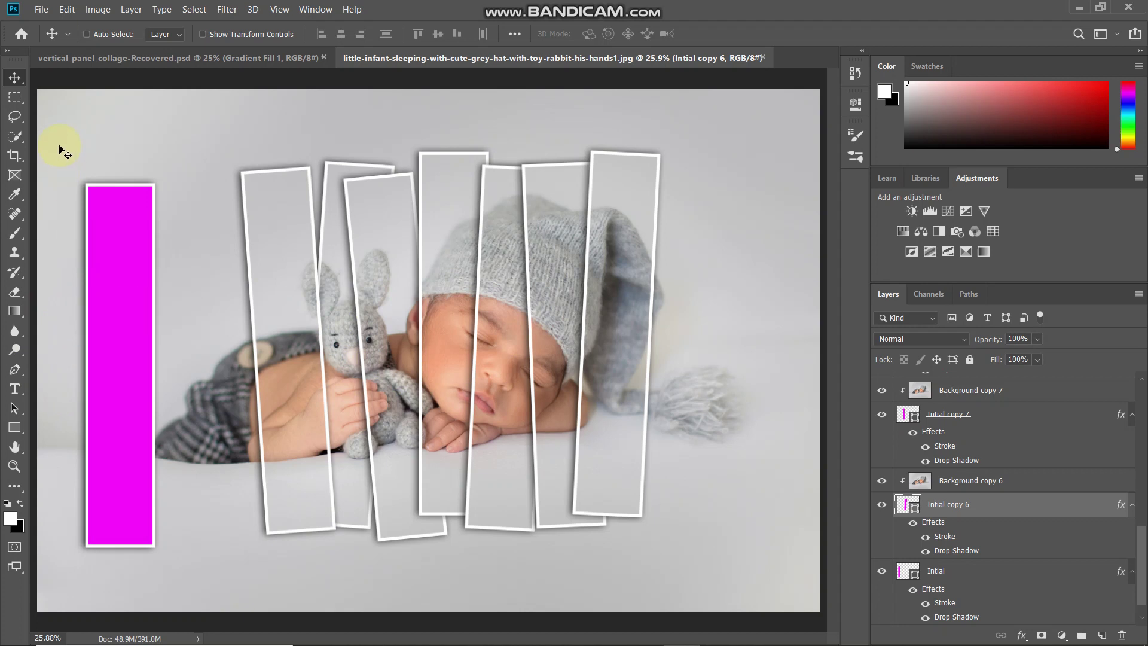
- Hide the Intial magenta strip and Background photo layers, then select the topmost Background copy layer
scroll(963, 551, down, 1)
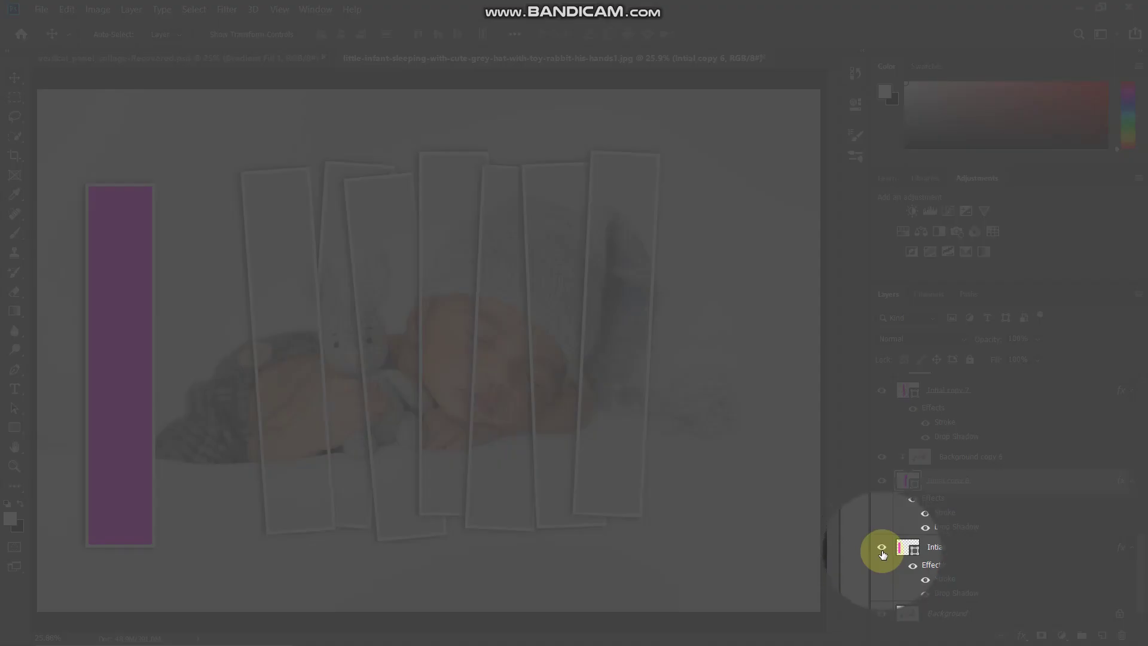
click(883, 552)
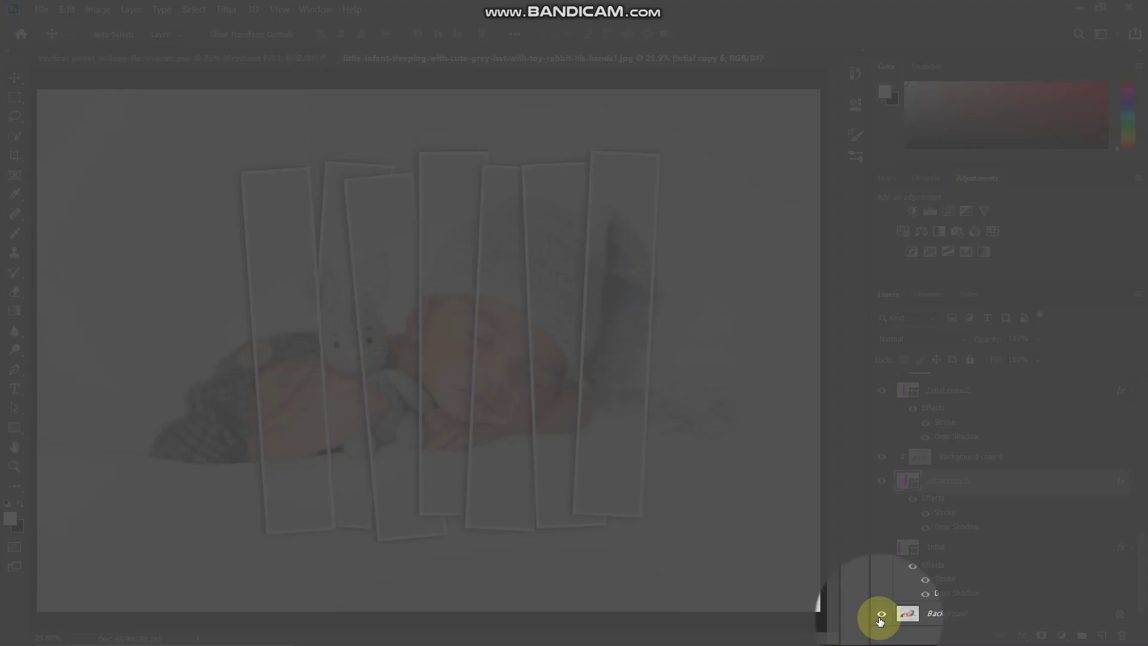
click(883, 616)
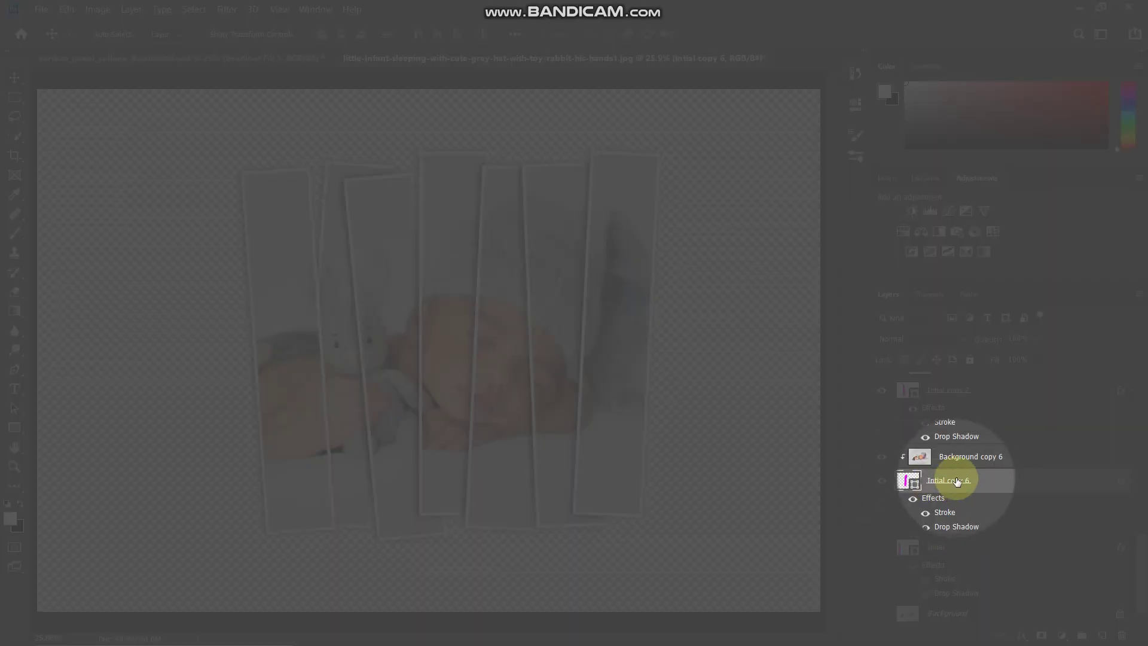
scroll(936, 407, up, 5)
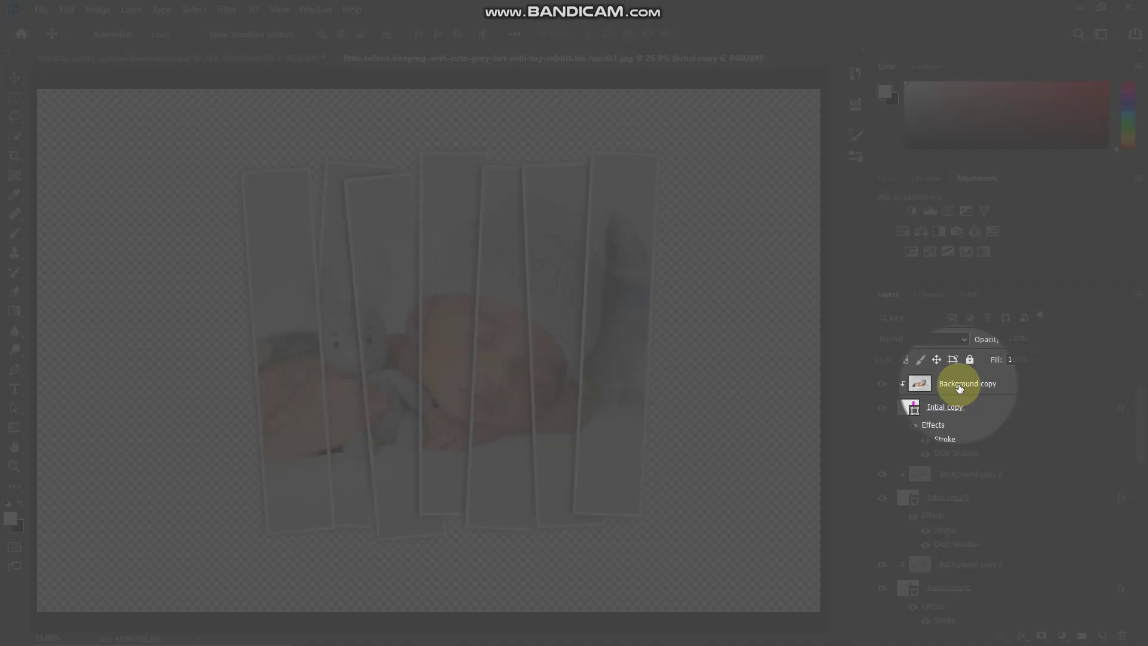
click(960, 385)
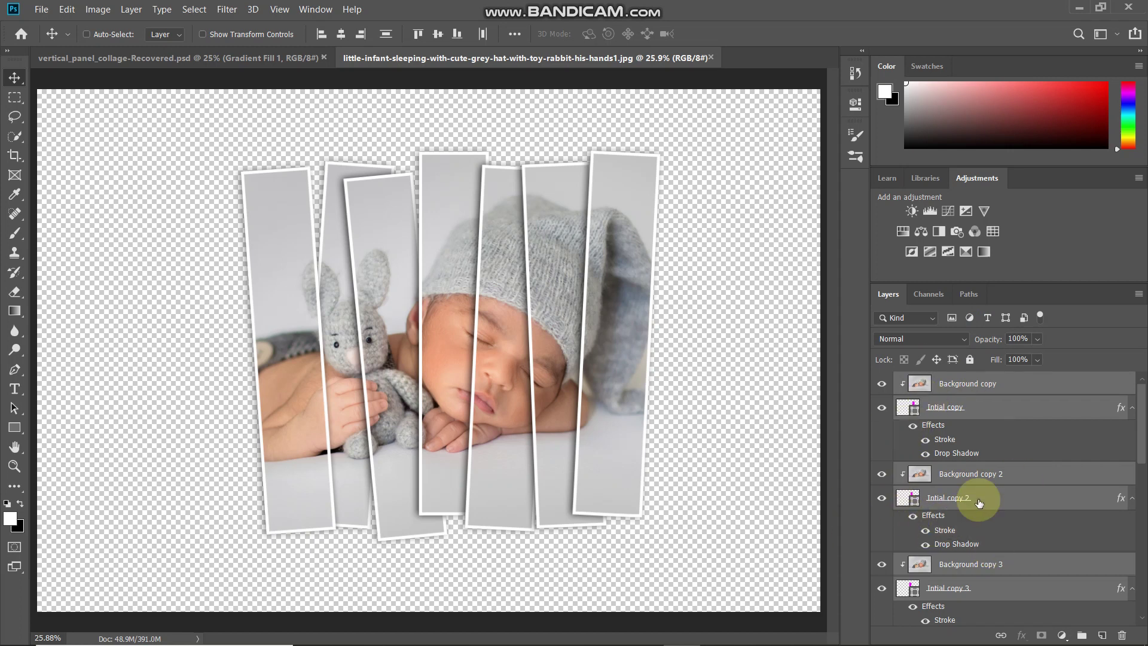
- Group the selected strip layers into Group 1 and check its contents
key(ctrl+g)
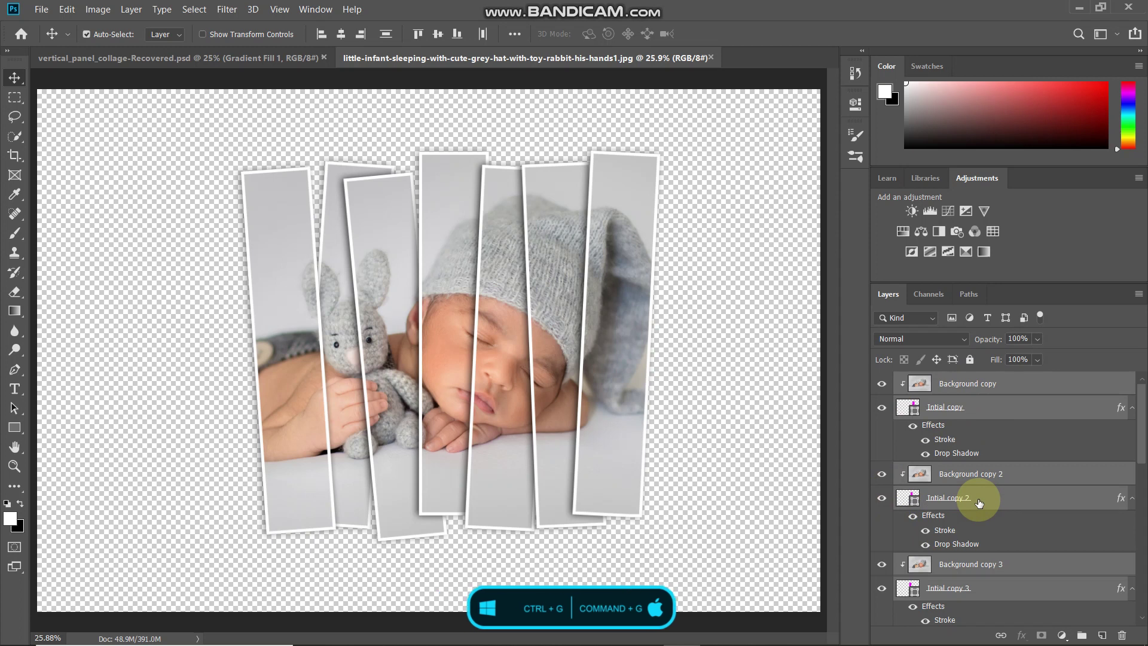
key(ctrl+g)
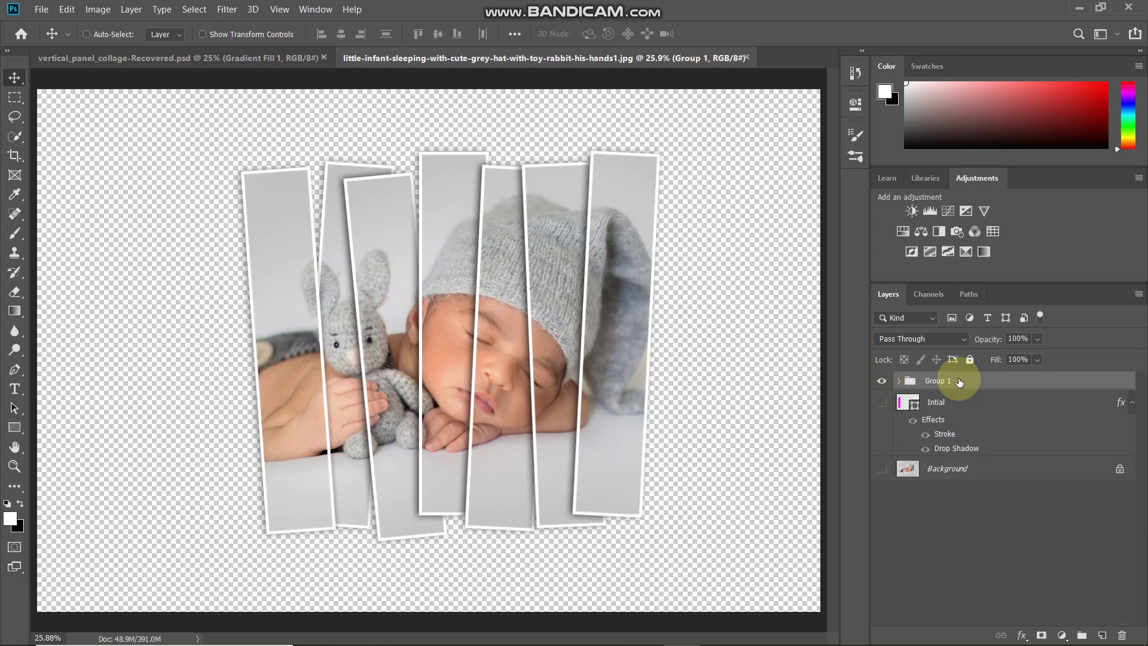
click(882, 381)
click(881, 381)
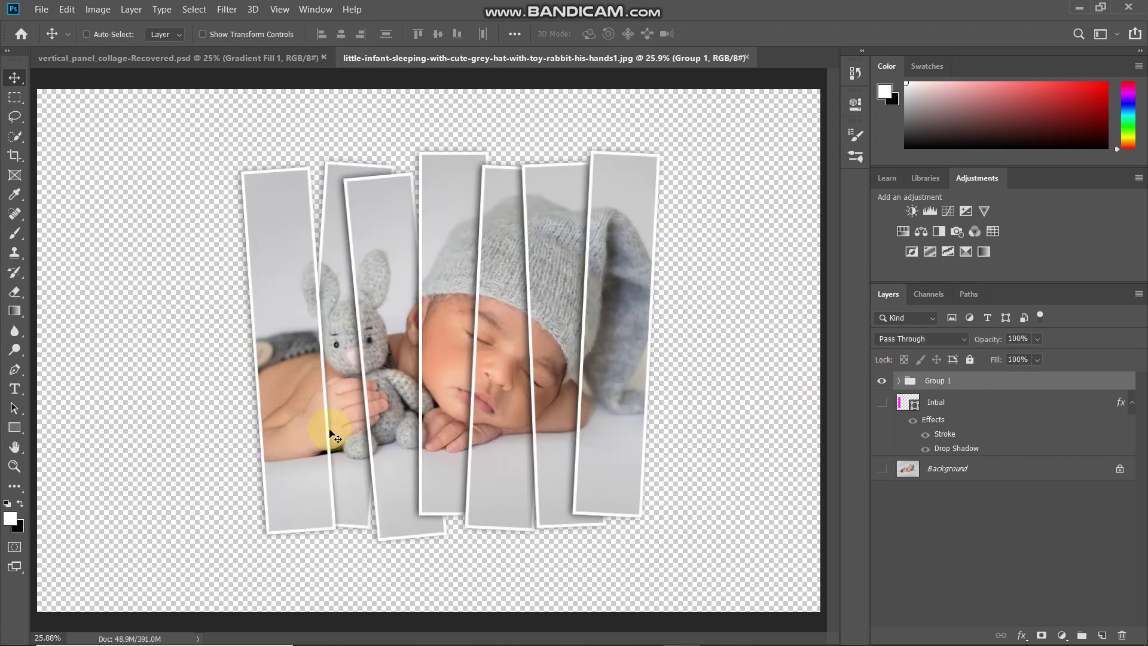
- Center Group 1 horizontally and vertically on the canvas against the Background layer
key(ctrl)
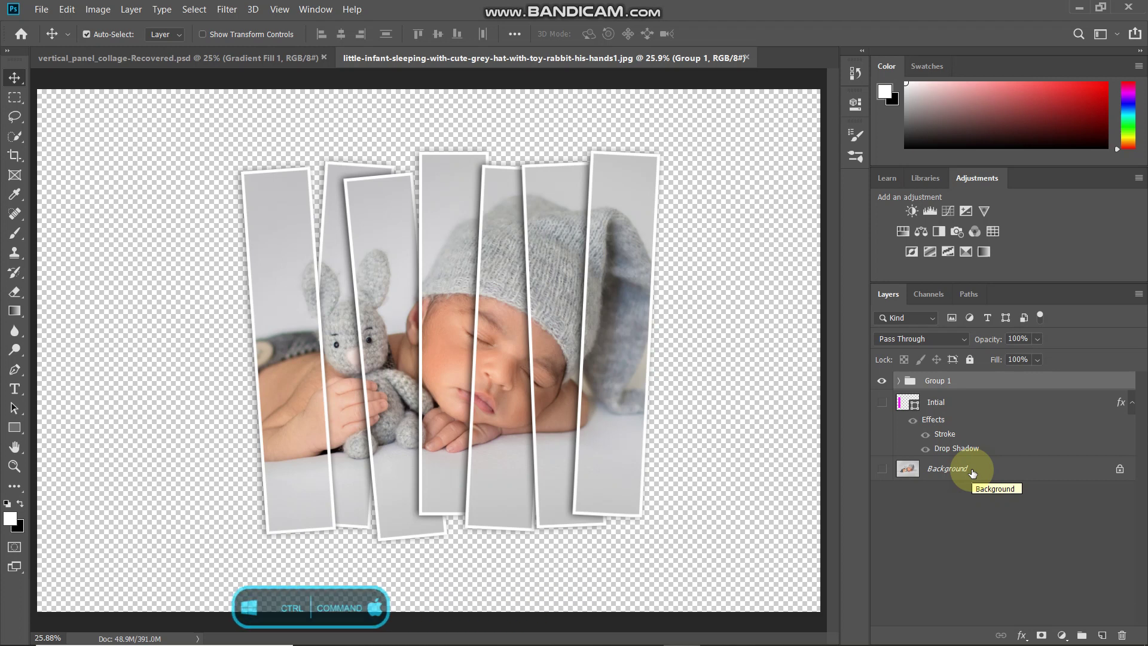
ctrl+click(973, 472)
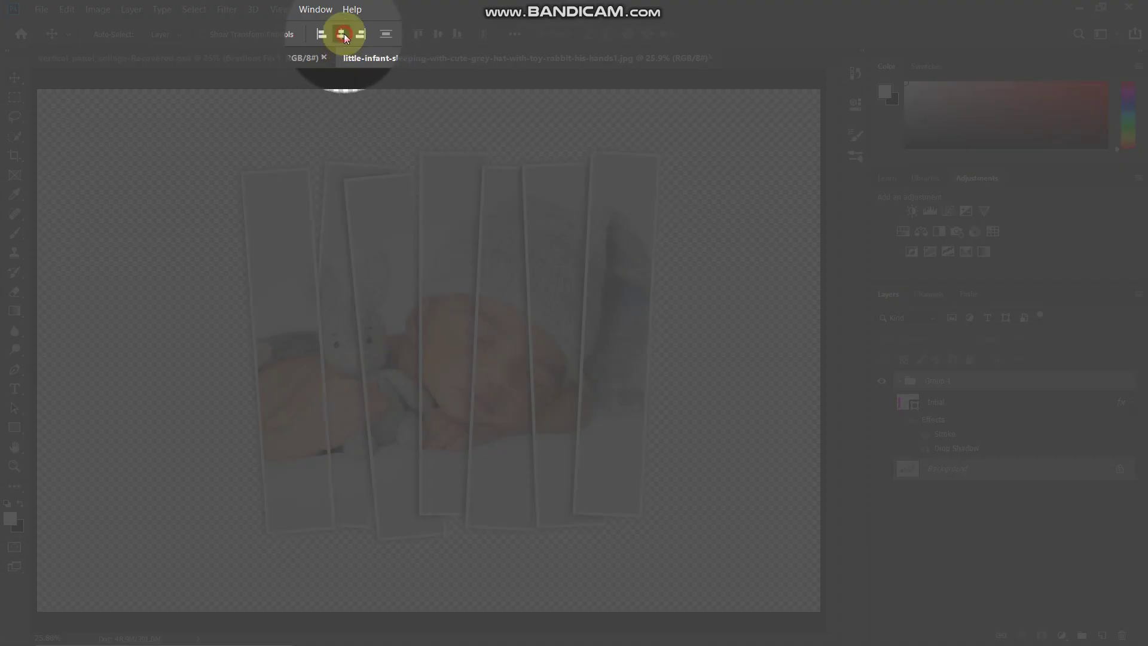
click(344, 33)
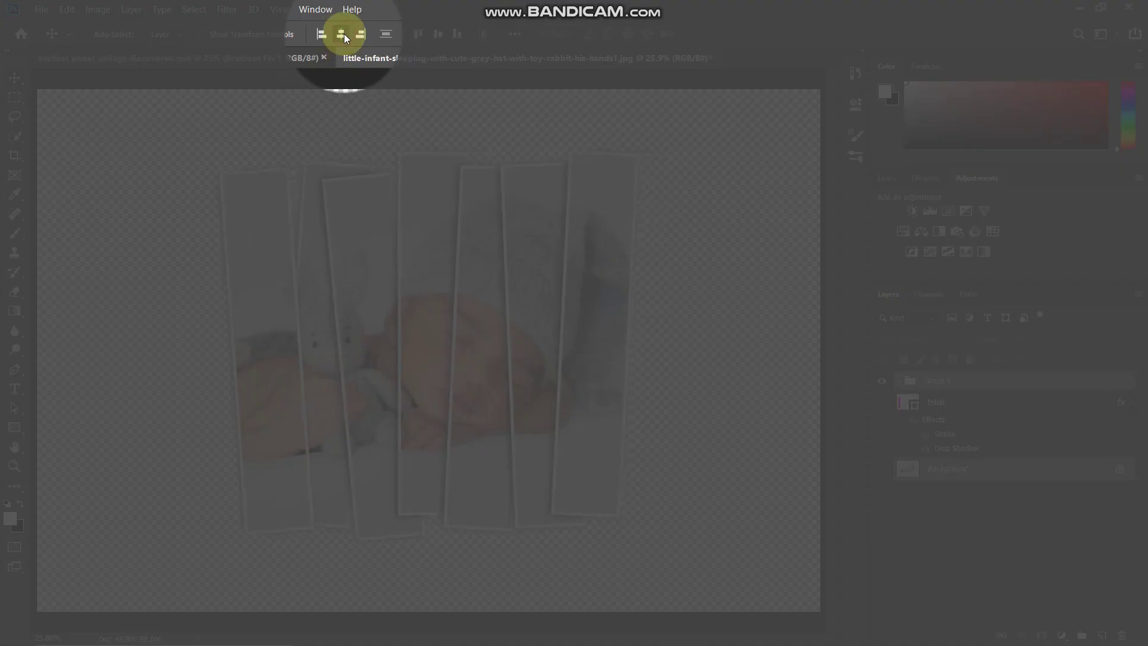
click(438, 34)
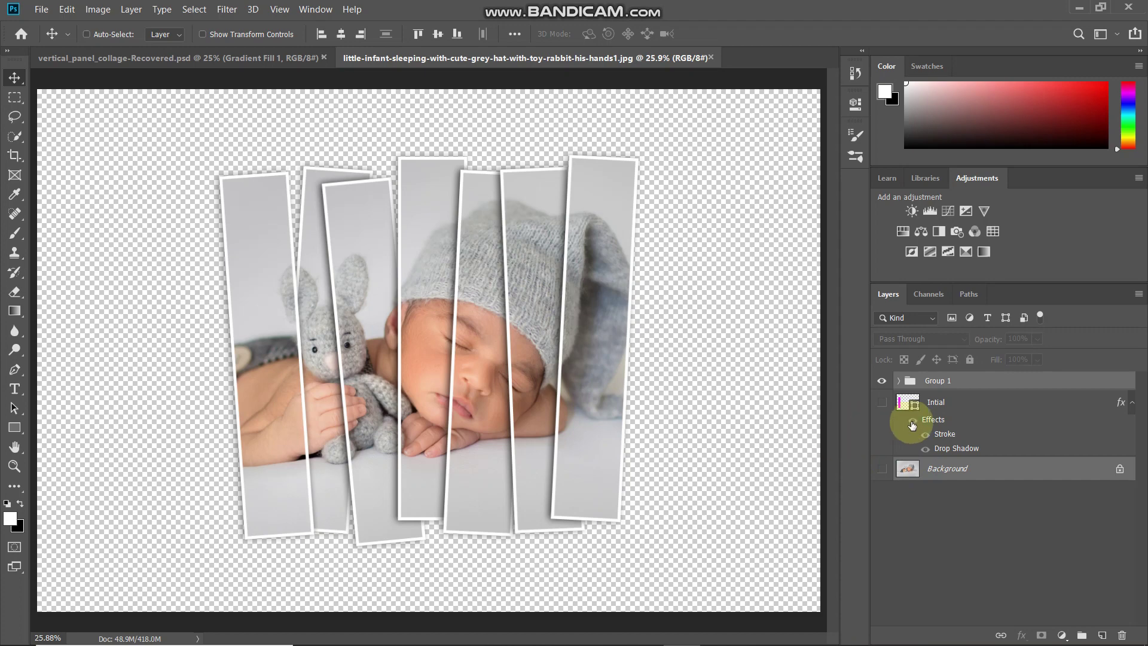
click(960, 405)
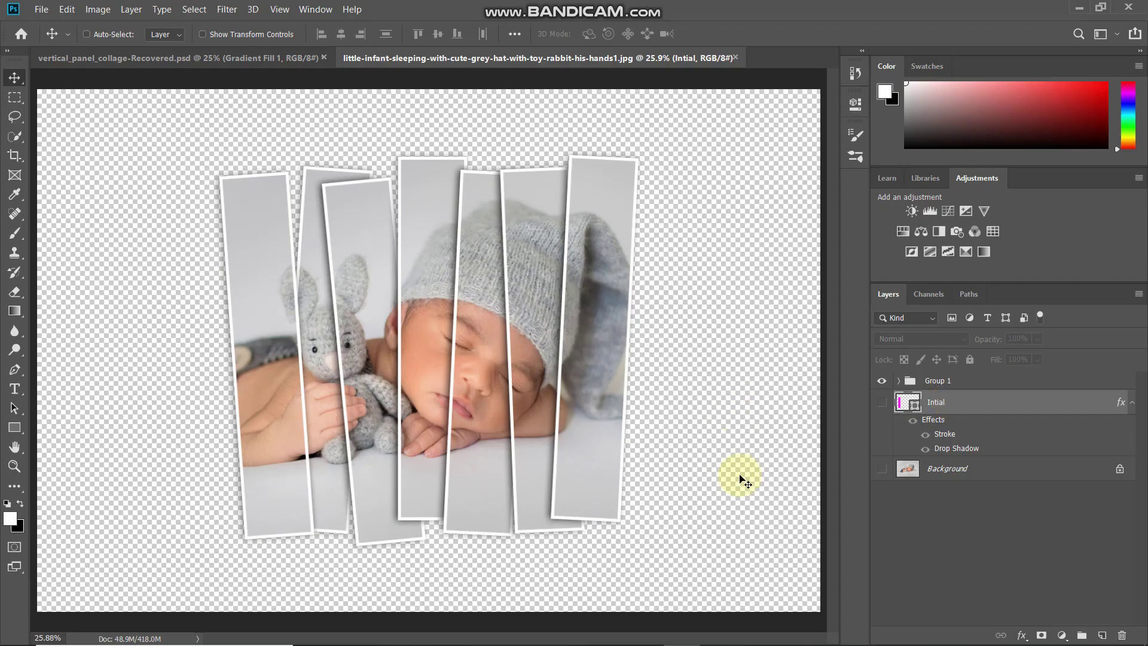
- Add a Gradient Fill layer running from pink #ffc5cb to white
click(1063, 633)
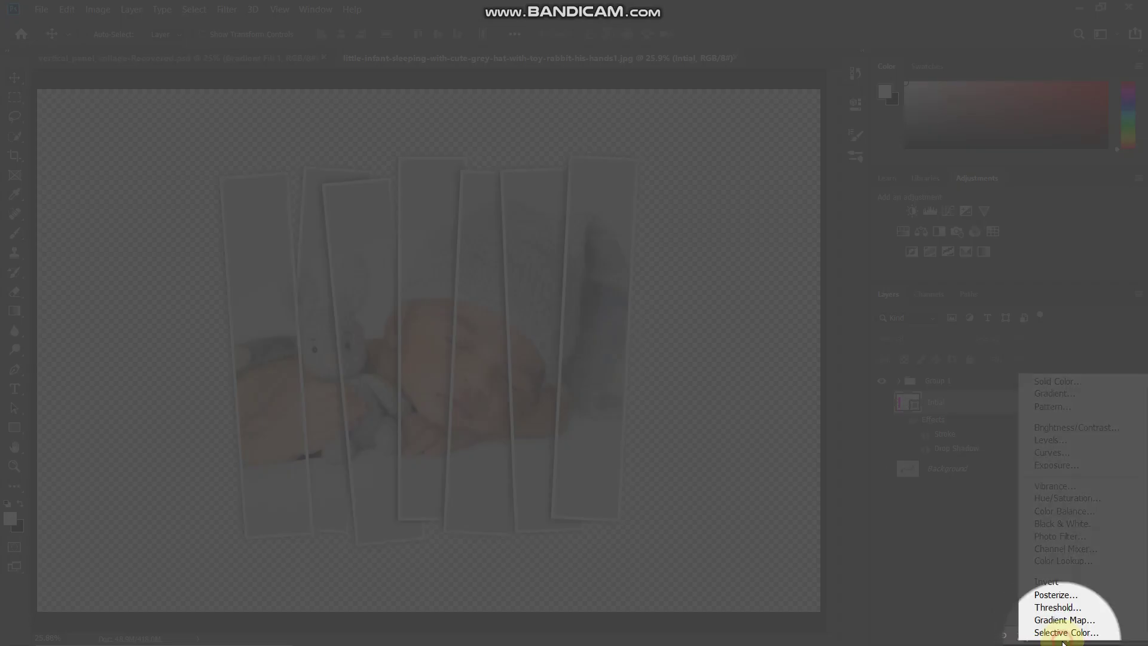
click(1043, 399)
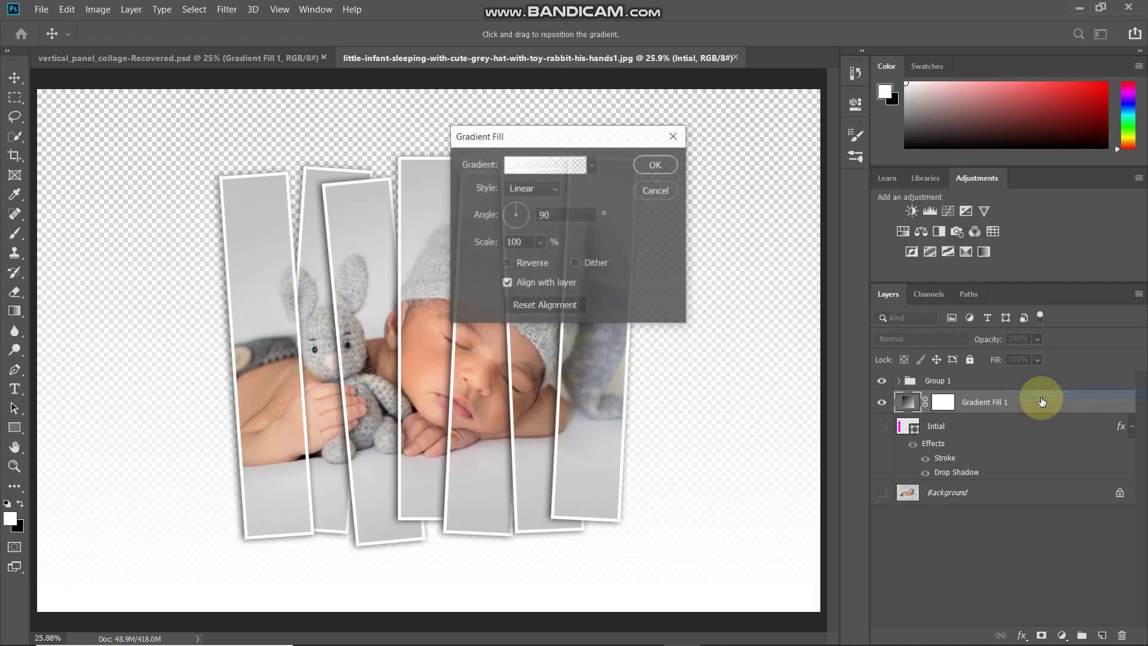
click(532, 165)
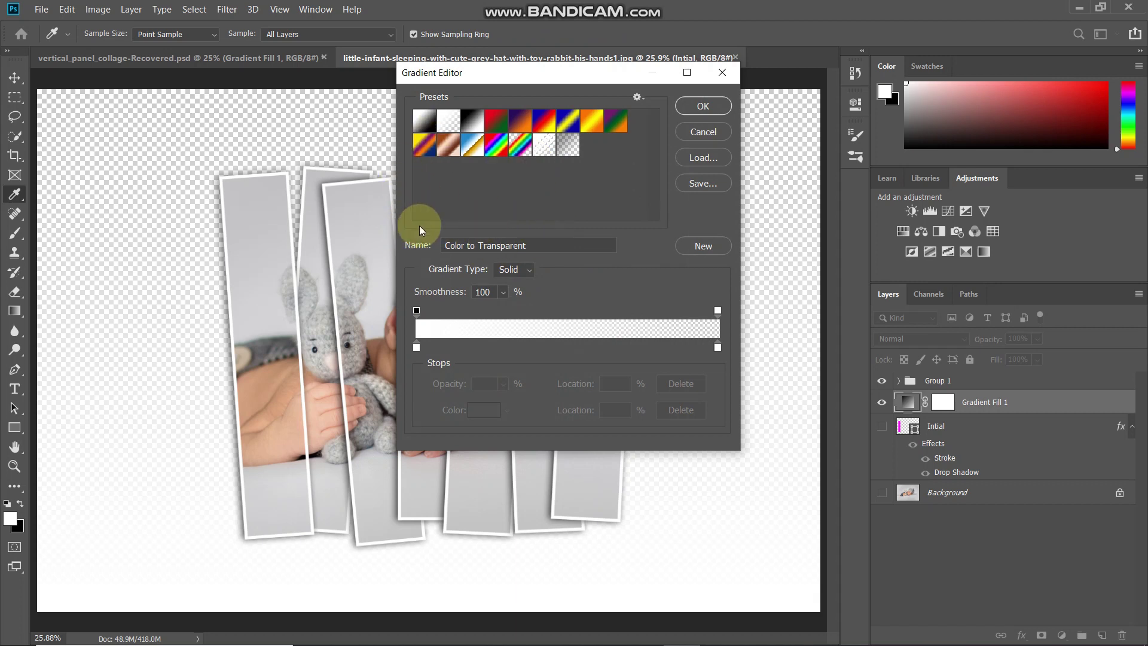
click(474, 115)
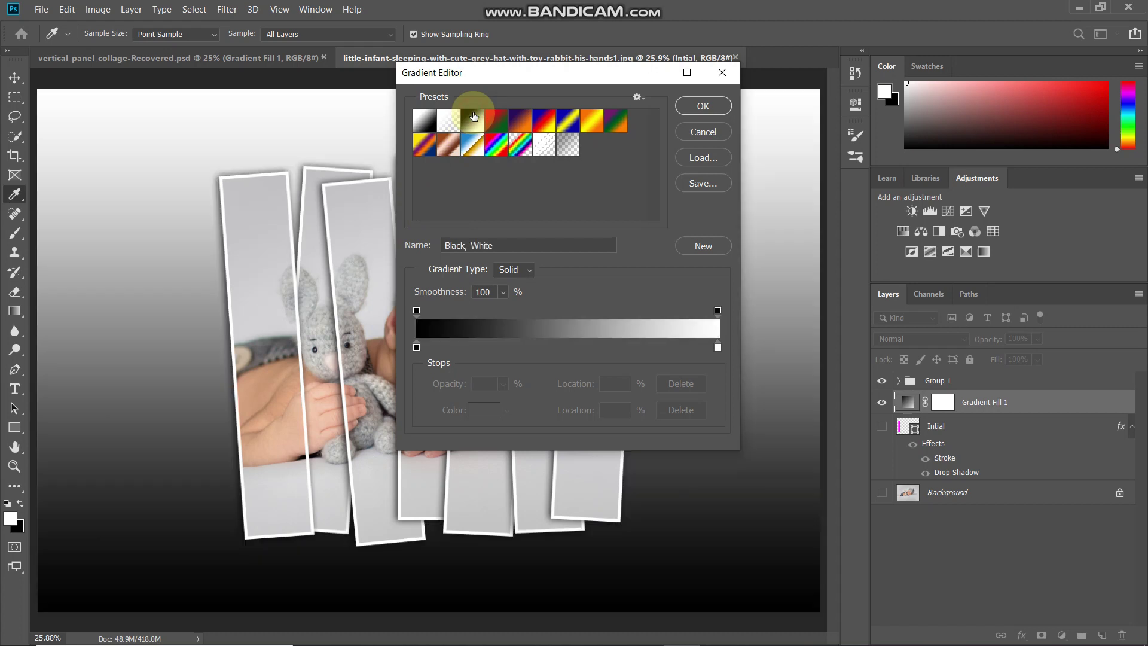
double_click(417, 348)
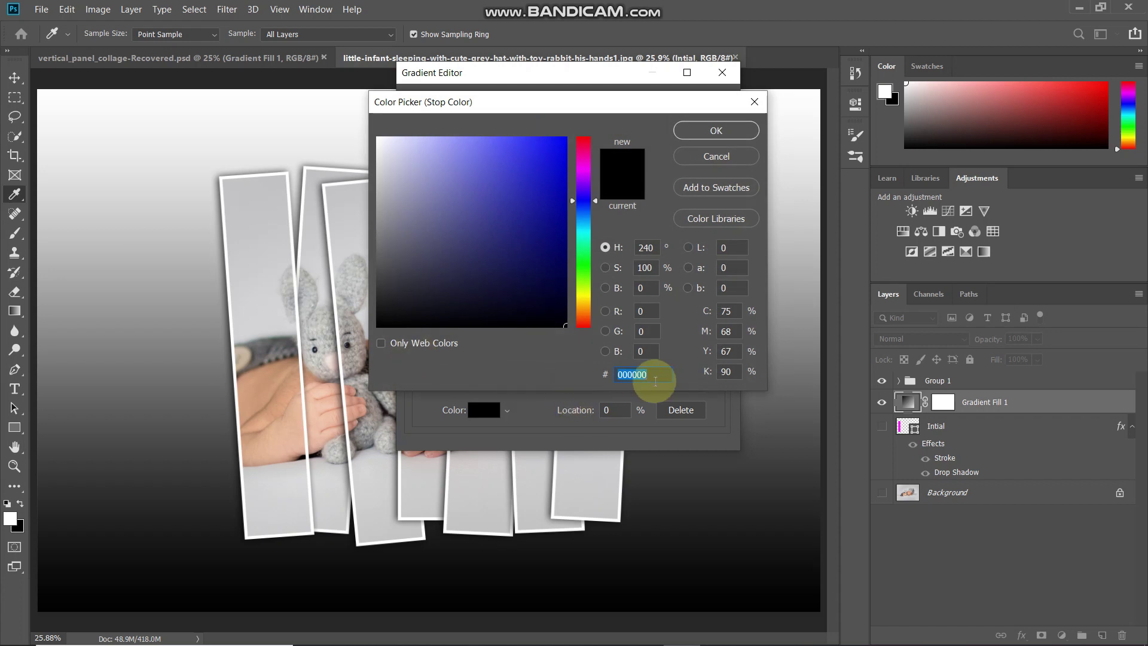
text(ff)
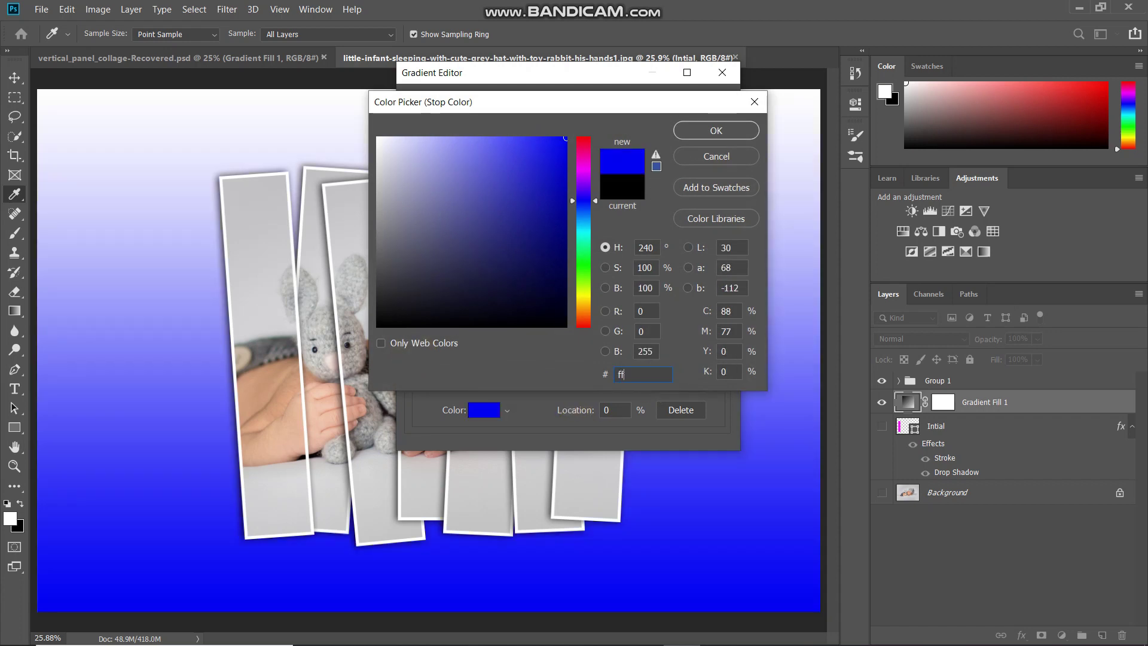
text(c5cb)
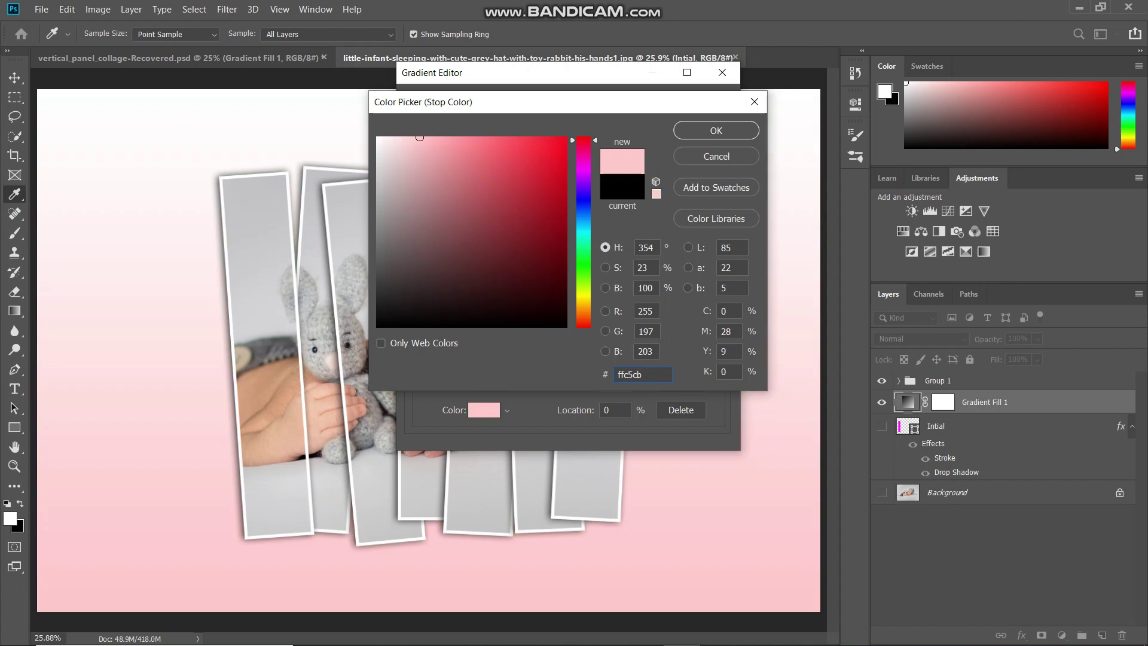
click(734, 130)
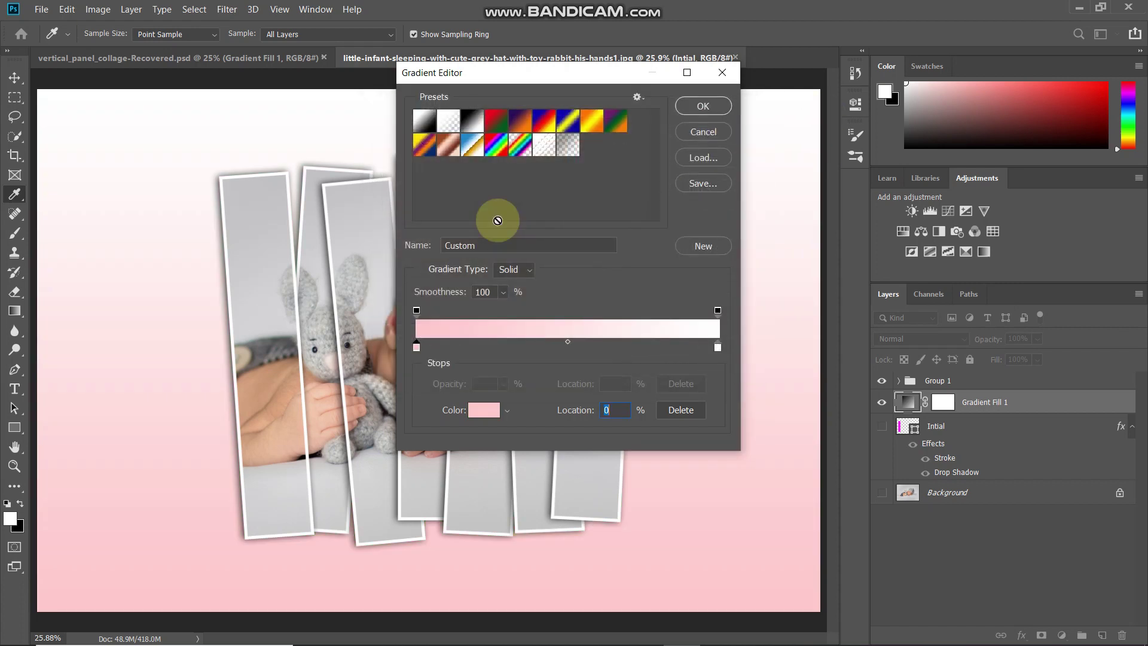
click(704, 112)
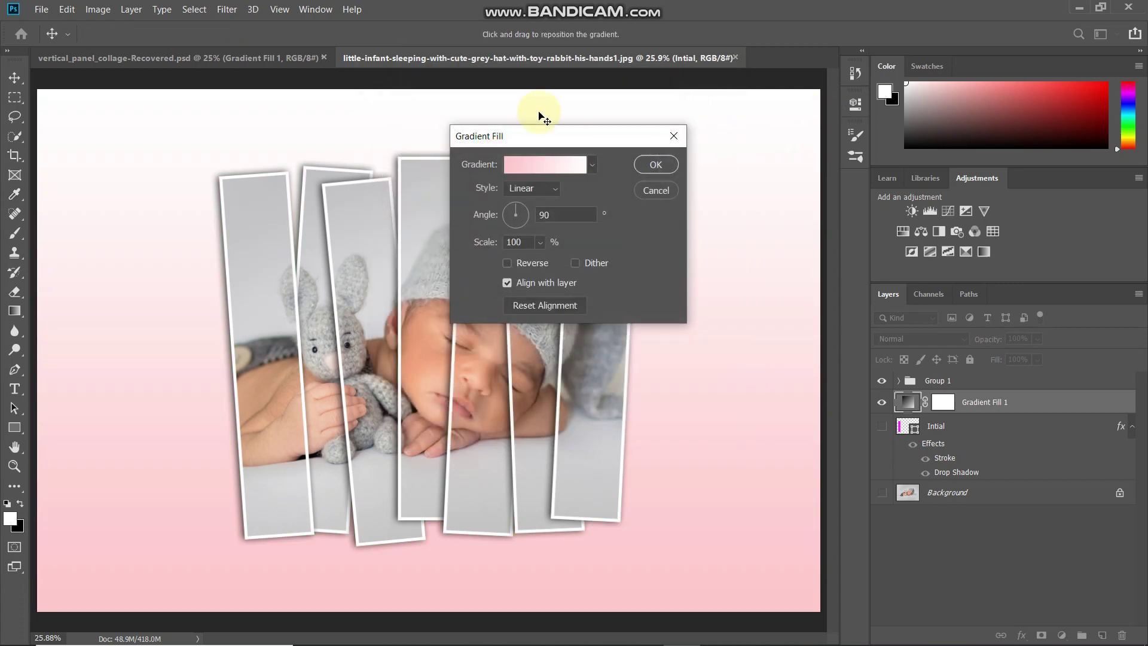
- Make the gradient fill radial with a 180% scale
click(520, 188)
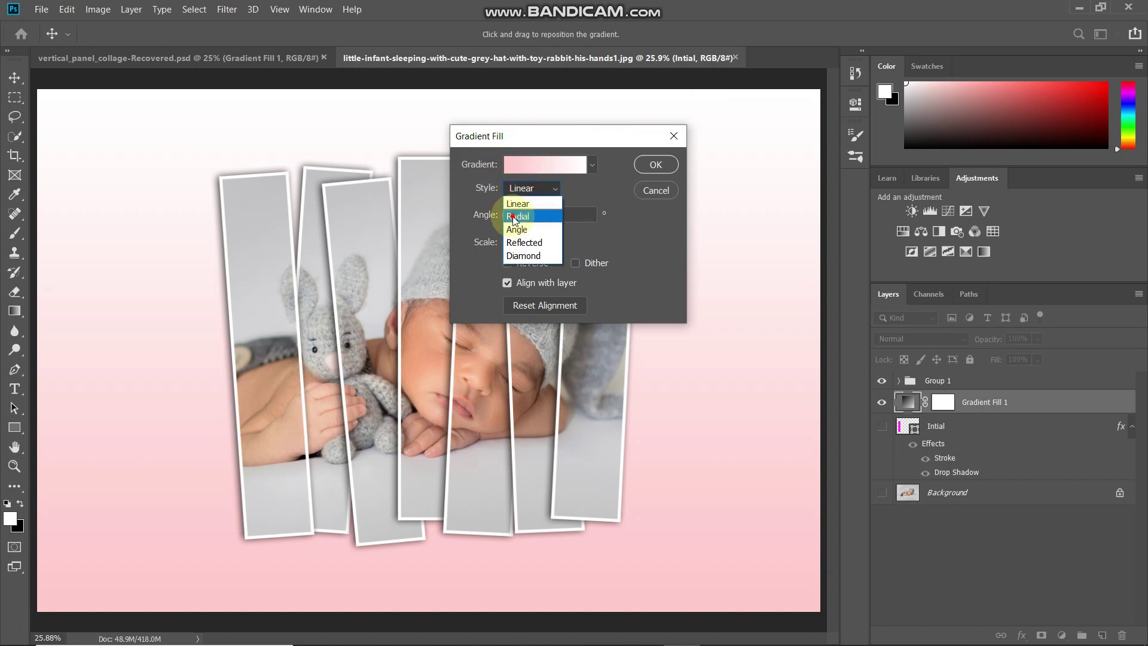
click(521, 203)
click(552, 216)
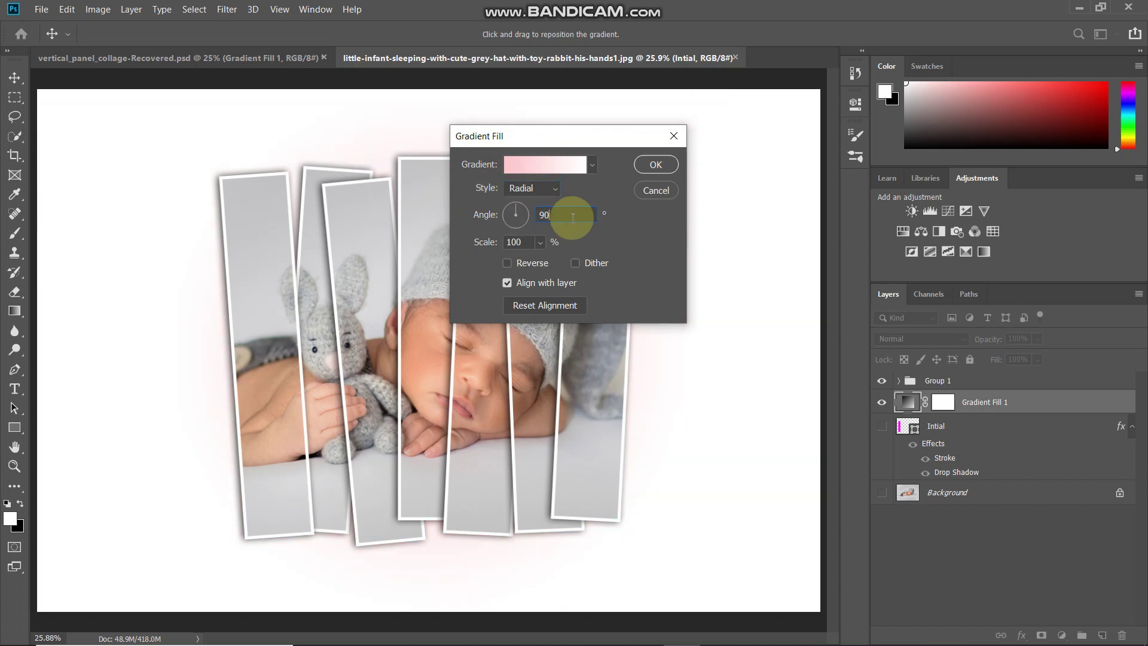
drag(509, 241, 531, 242)
key(BackSpace)
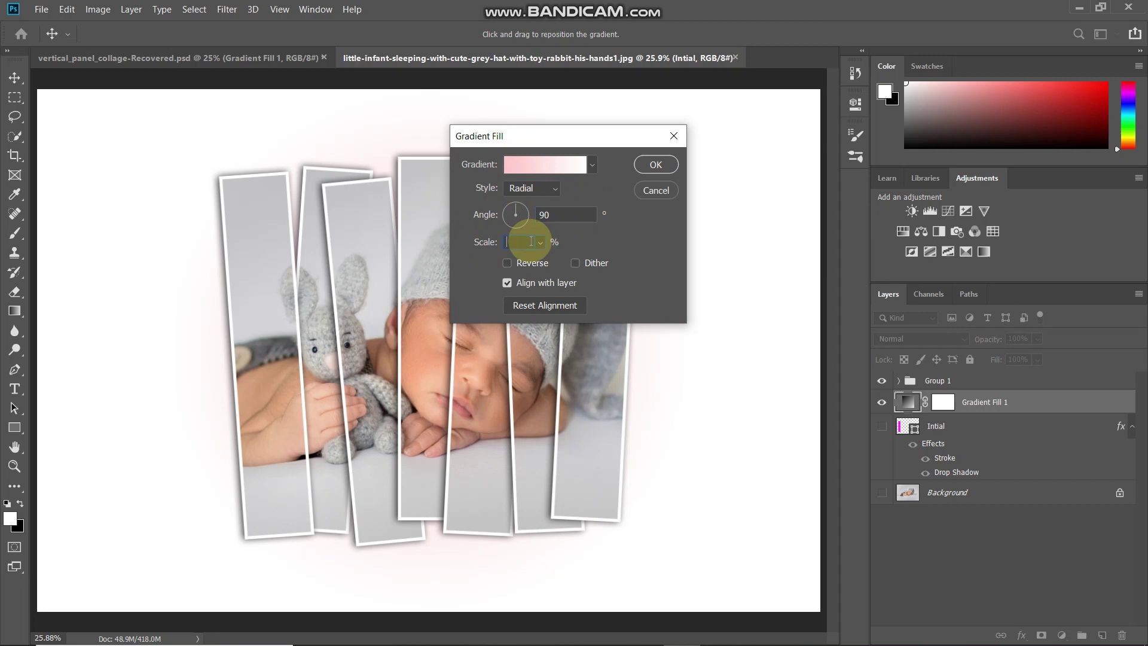
text(180)
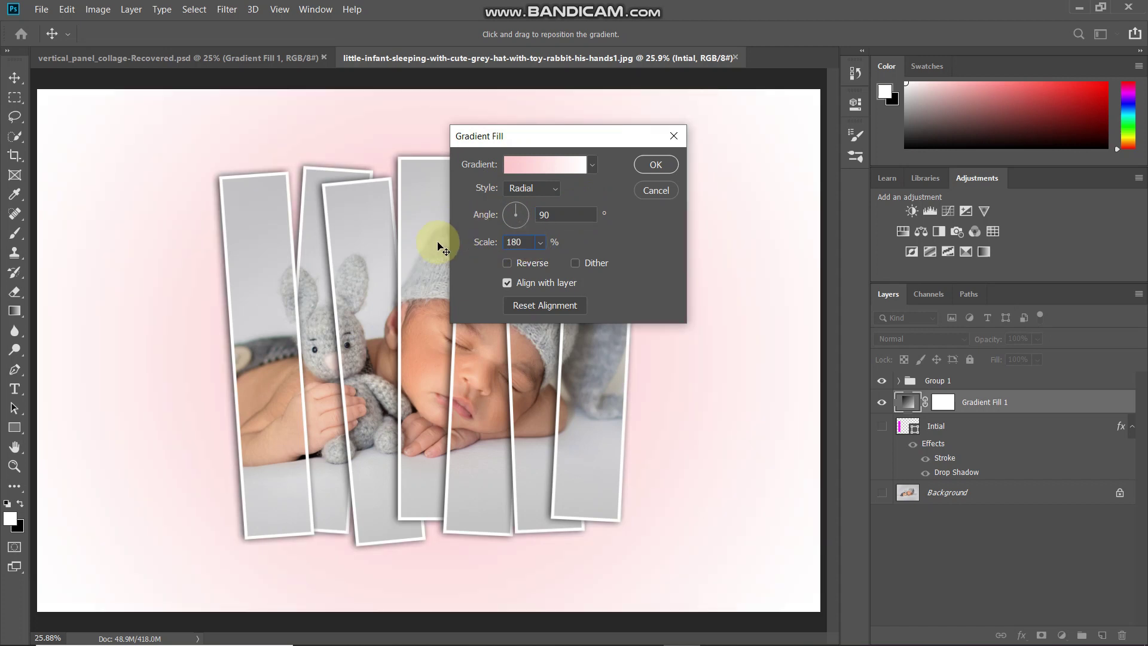